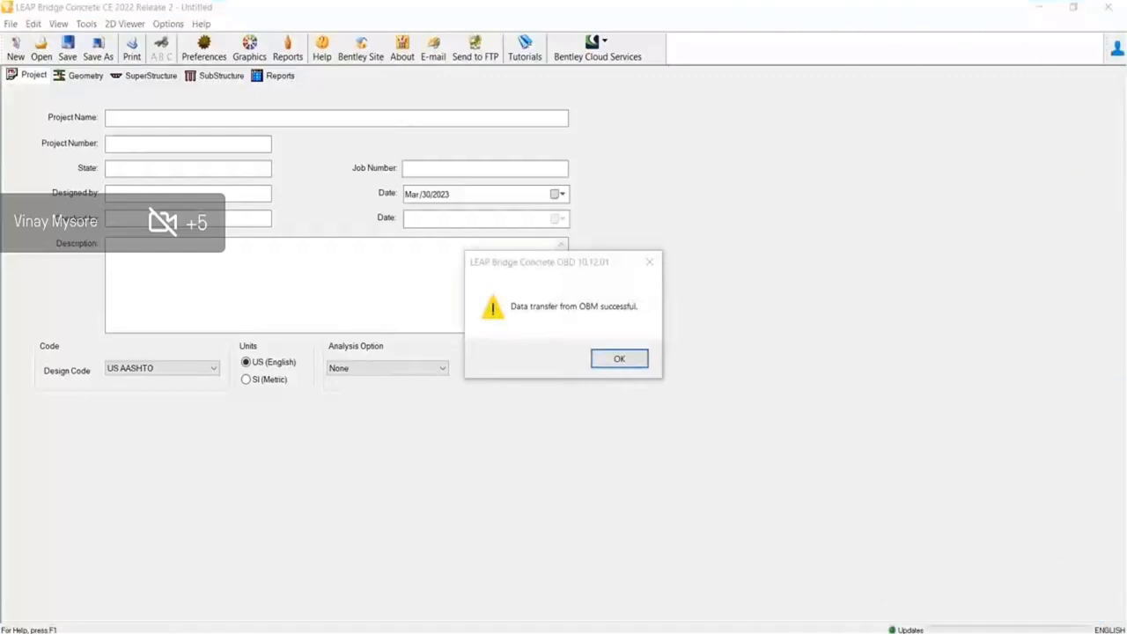
Acknowledge the data transfer from OBM and inspect the imported box girder bridge in transparent display
{"action": "left_click", "coordinate": [620, 358]}
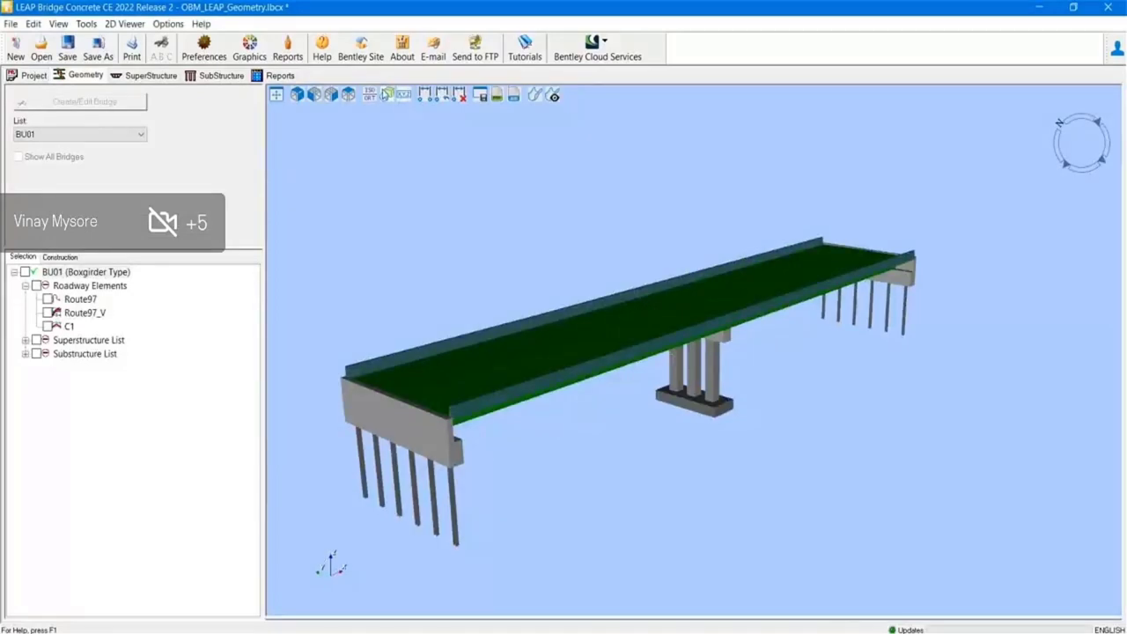
{"action": "left_click", "coordinate": [386, 93]}
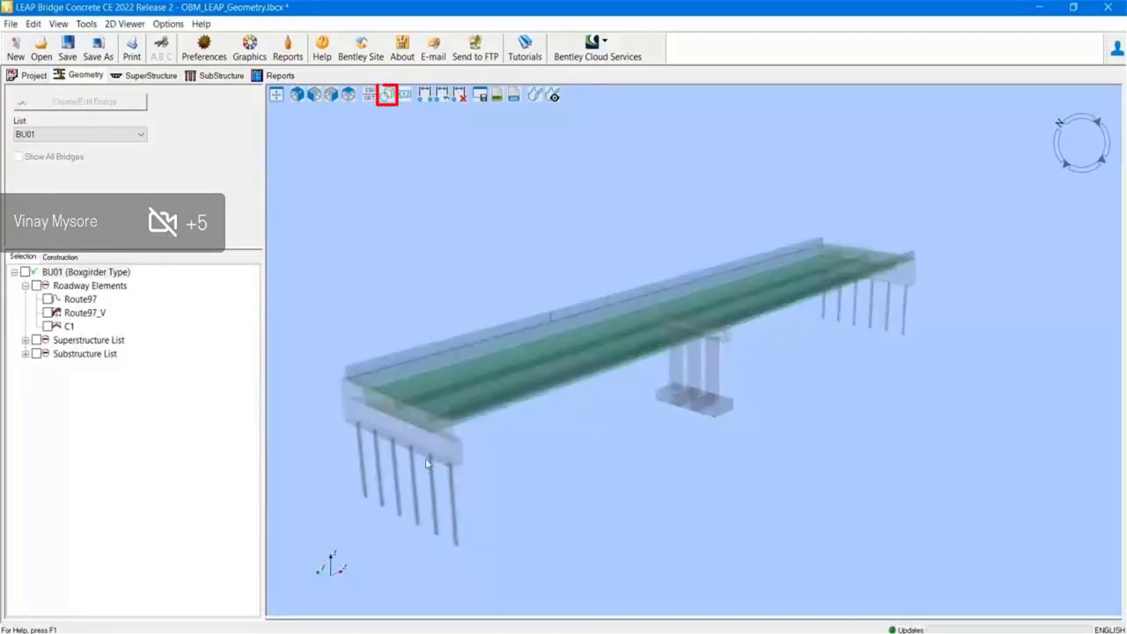
{"action": "scroll", "coordinate": [393, 529], "scroll_direction": "up", "scroll_amount": 4}
{"action": "left_click_drag", "start_coordinate": [516, 438], "coordinate": [512, 375]}
Open the superstructure's CIP RC/PT girder design and show its girder model
{"action": "left_click", "coordinate": [146, 76]}
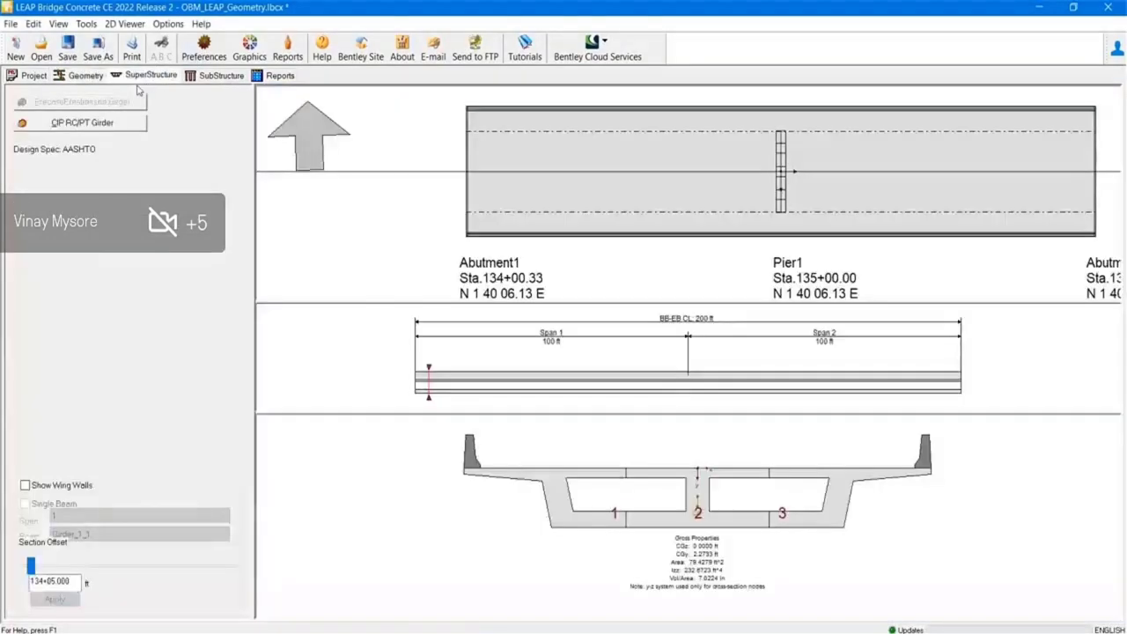
{"action": "left_click", "coordinate": [88, 124]}
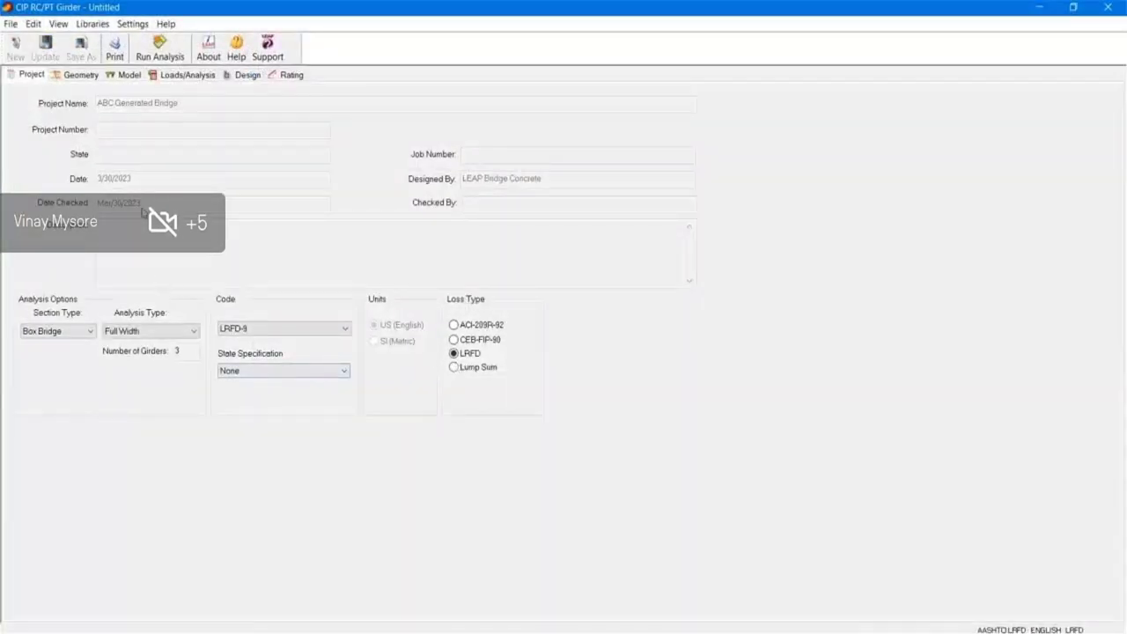
{"action": "left_click", "coordinate": [79, 75]}
{"action": "left_click", "coordinate": [125, 75]}
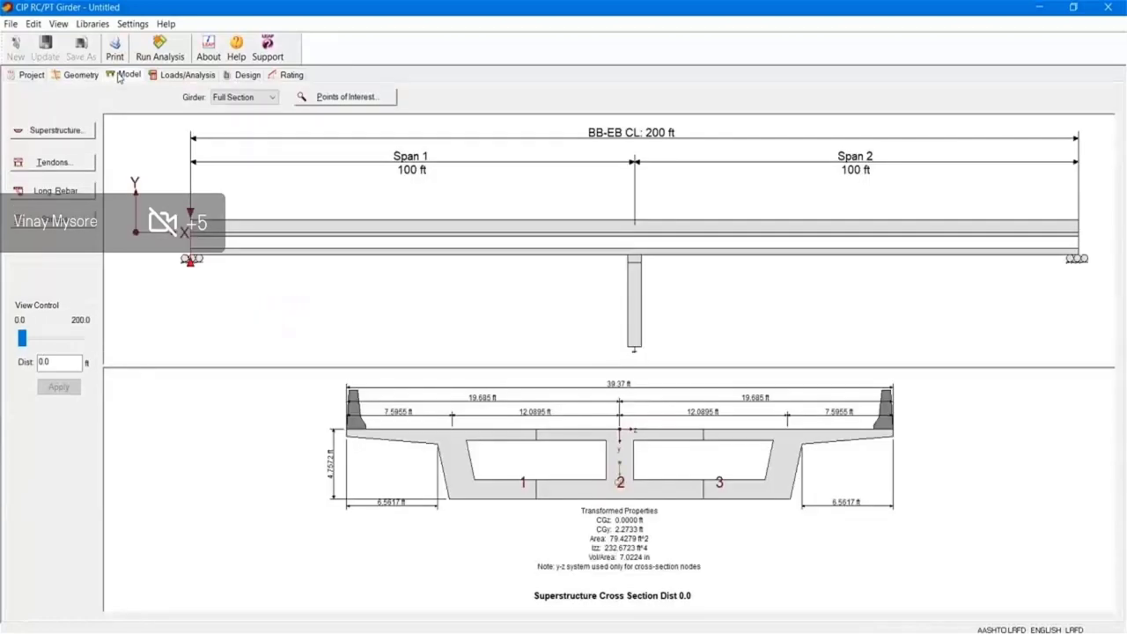
Add three tendons to the full section in the tendon definitions
{"action": "left_click", "coordinate": [53, 162]}
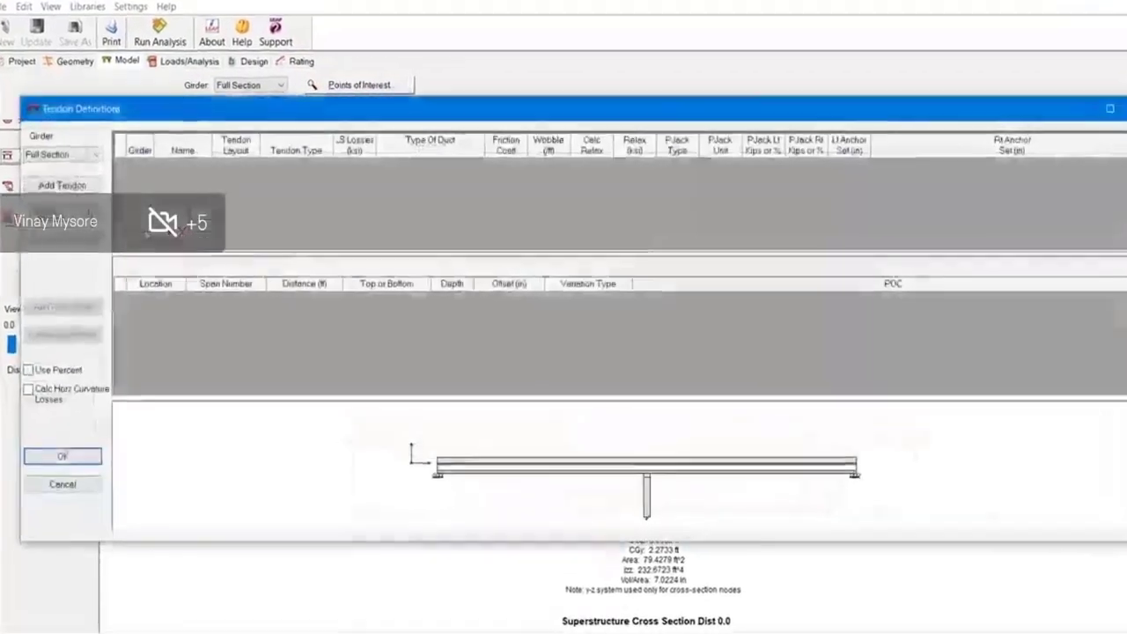
{"action": "left_click", "coordinate": [60, 176]}
{"action": "left_click", "coordinate": [60, 176]}
{"action": "left_click", "coordinate": [60, 177]}
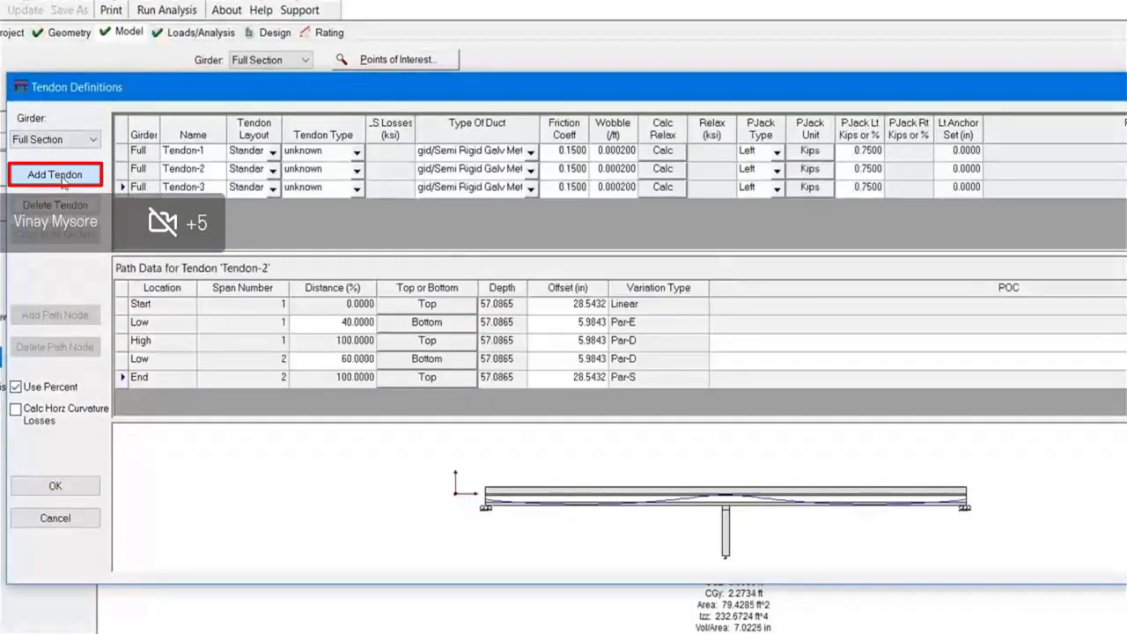
Set the tendon type of Tendon-1, Tendon-2 and Tendon-3 to 37-0.6#(8.039)
{"action": "left_click", "coordinate": [298, 150]}
{"action": "left_click", "coordinate": [300, 153]}
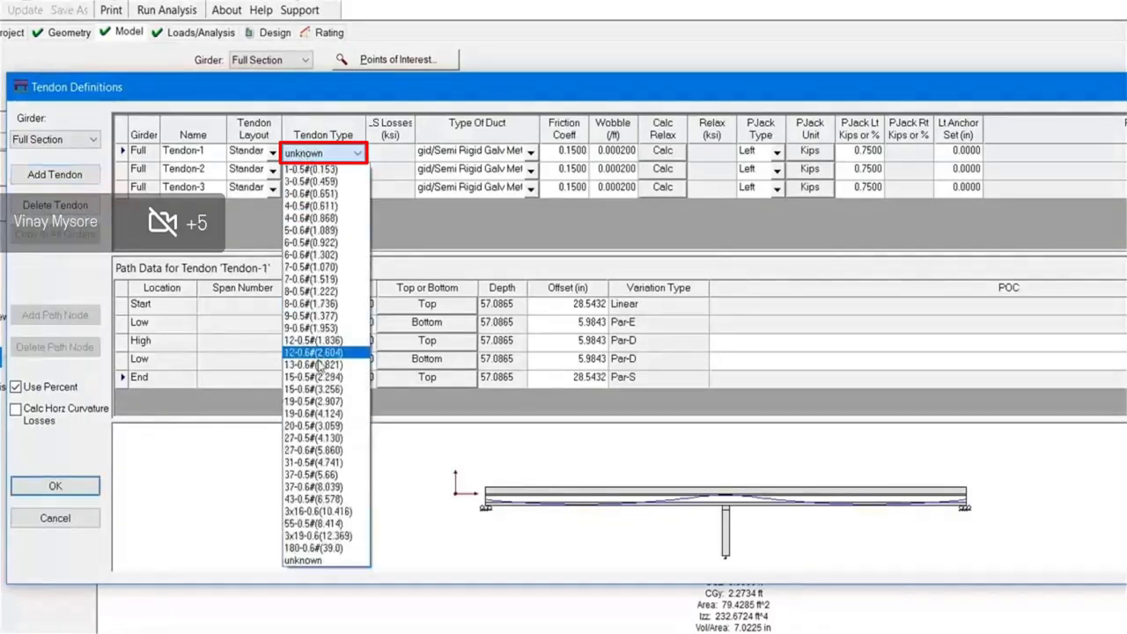
{"action": "left_click", "coordinate": [313, 486]}
{"action": "left_click", "coordinate": [322, 170]}
{"action": "left_click", "coordinate": [322, 170]}
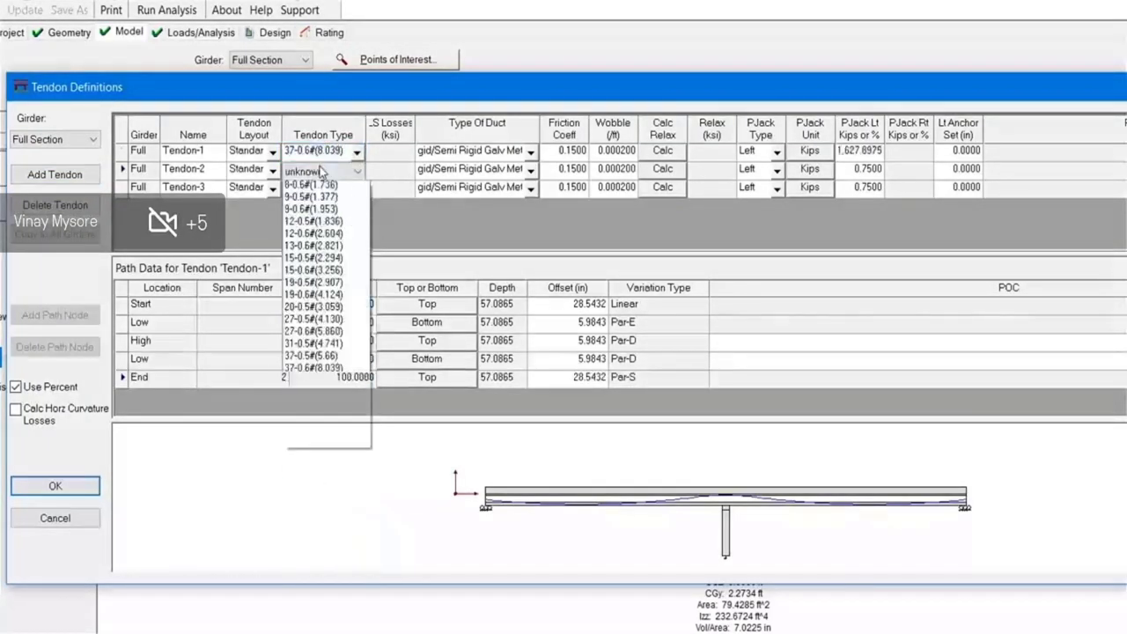
{"action": "left_click", "coordinate": [335, 505]}
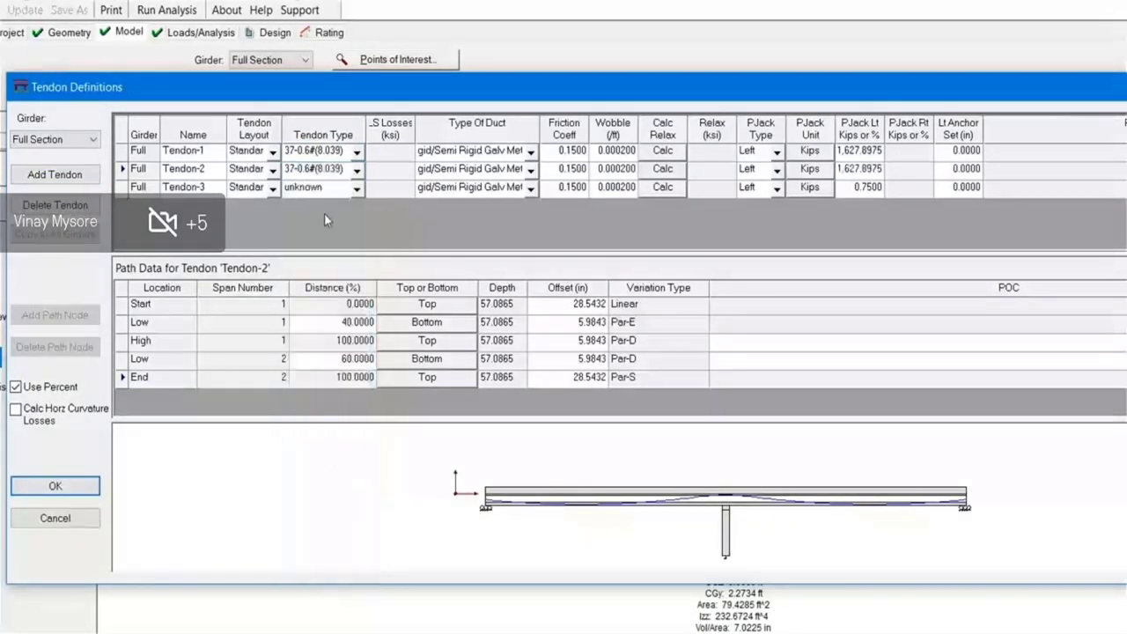
{"action": "left_click", "coordinate": [317, 192]}
{"action": "left_click", "coordinate": [317, 192]}
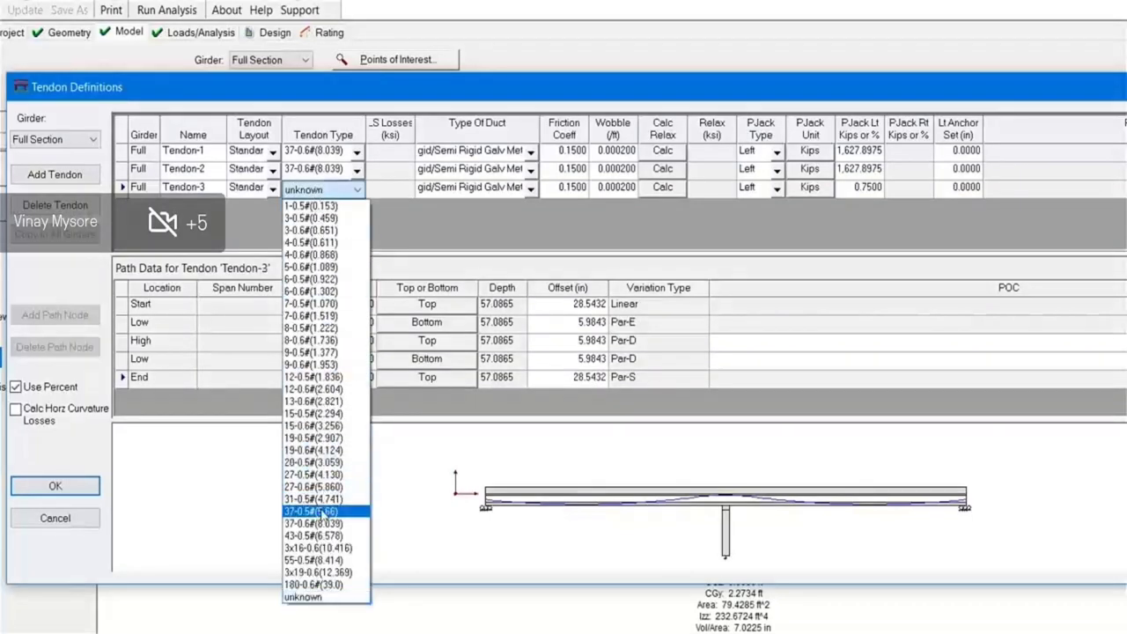
{"action": "left_click", "coordinate": [317, 524]}
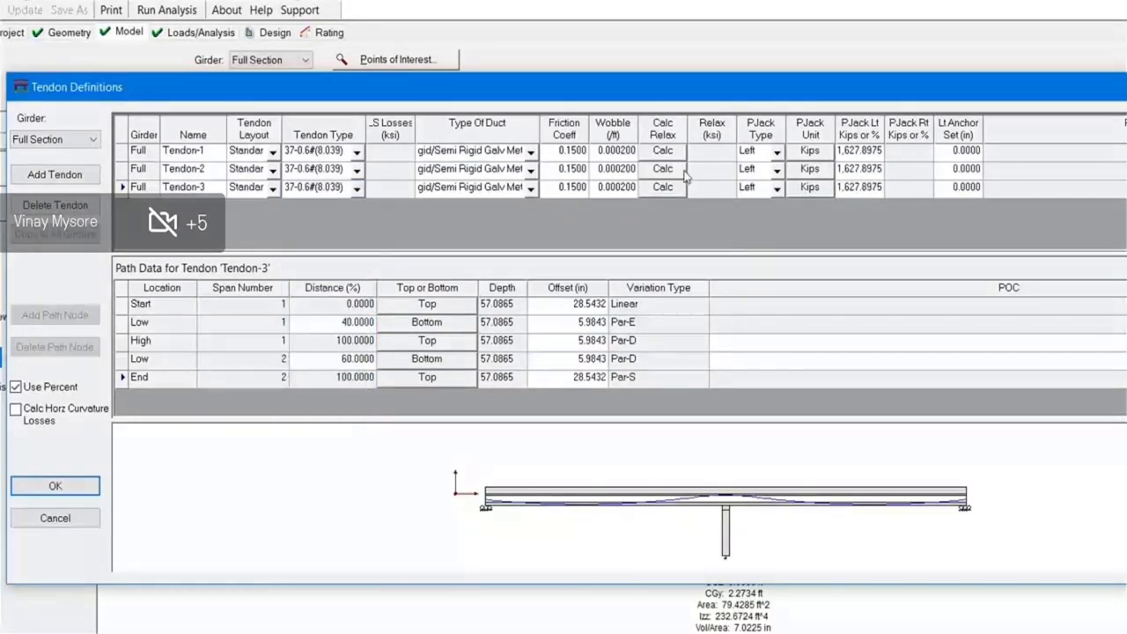
Set the PJack type of all three tendons to Both and accept the tendon definitions
{"action": "left_click", "coordinate": [765, 151]}
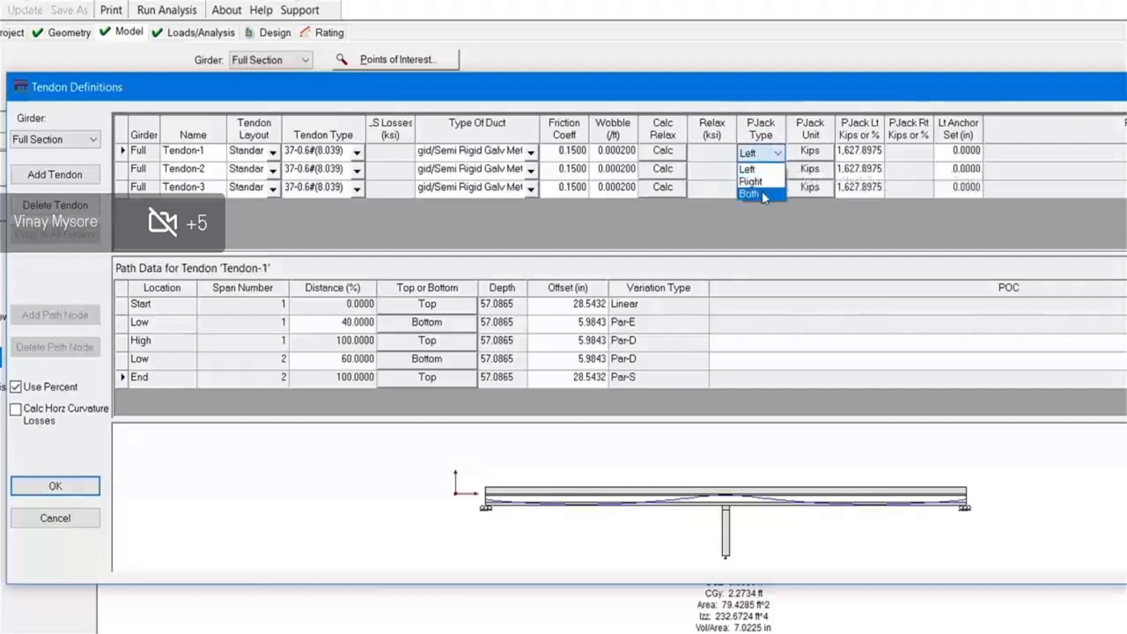
{"action": "left_click", "coordinate": [763, 194]}
{"action": "left_click", "coordinate": [762, 169]}
{"action": "left_click", "coordinate": [760, 212]}
{"action": "left_click", "coordinate": [762, 188]}
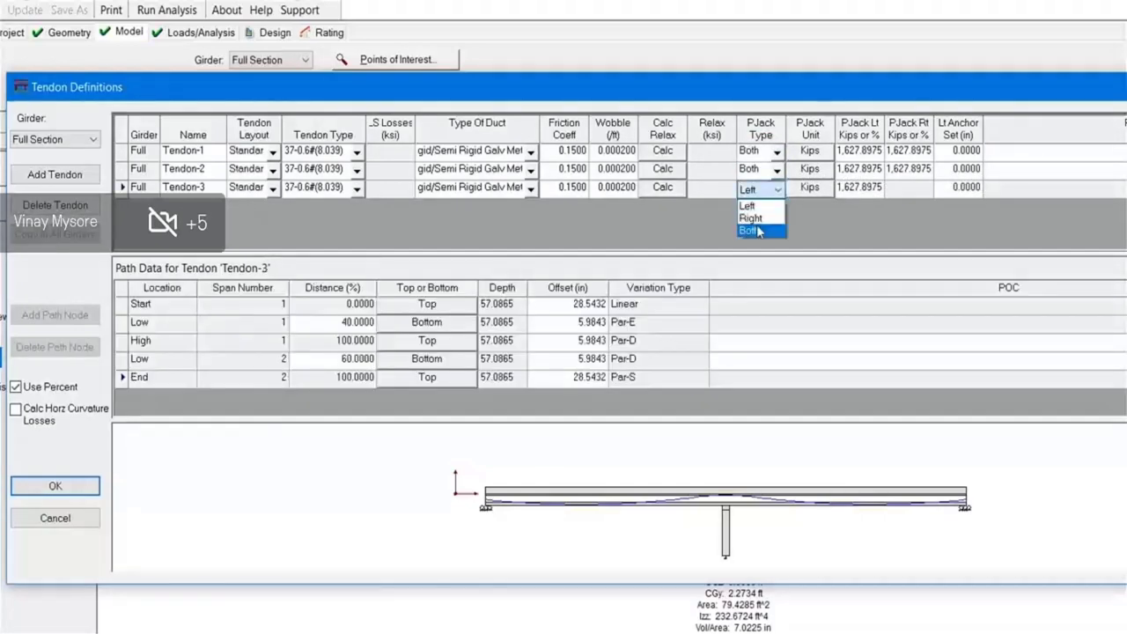
{"action": "left_click", "coordinate": [750, 230]}
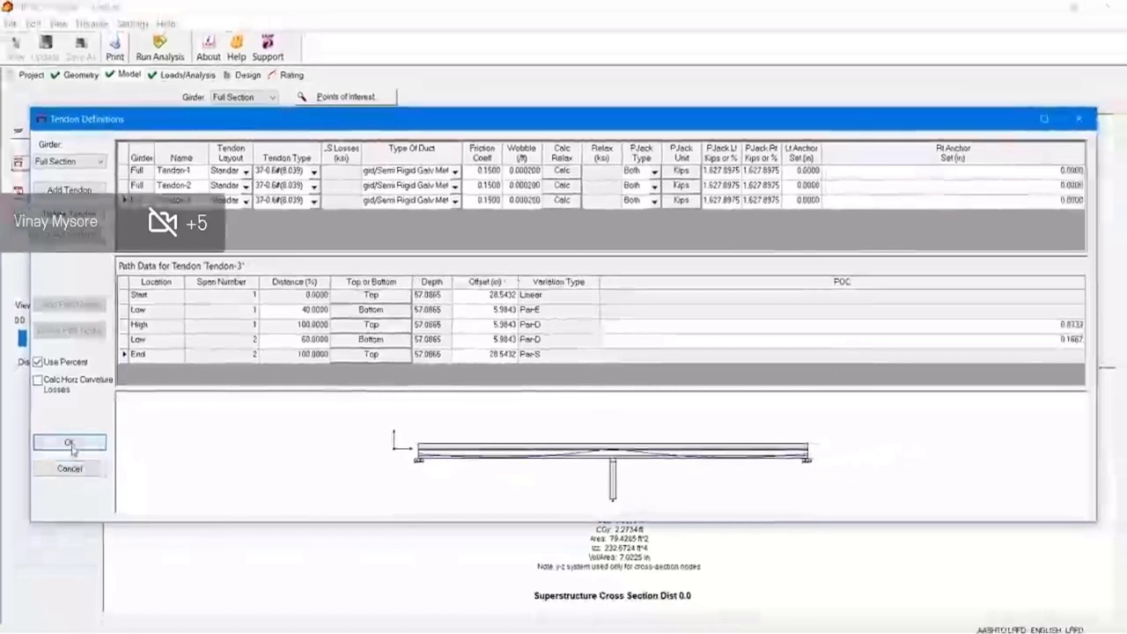
{"action": "left_click", "coordinate": [55, 485]}
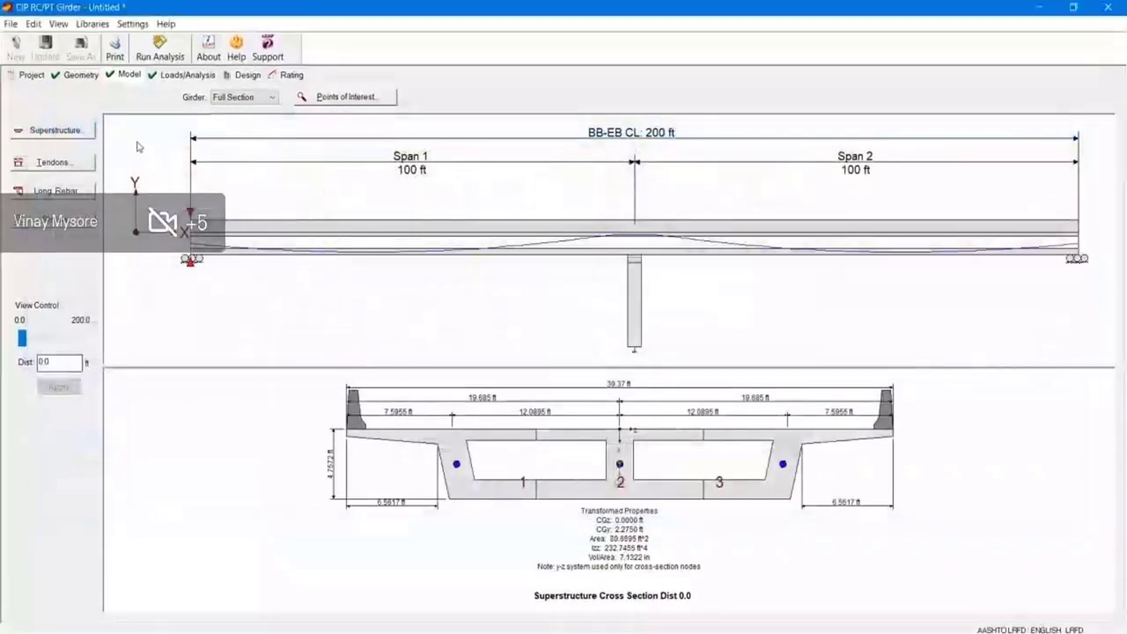
Review the live loads, dead loads and load combinations of the Final case, and run the analysis
{"action": "left_click", "coordinate": [176, 76]}
{"action": "left_click", "coordinate": [107, 97]}
{"action": "left_click", "coordinate": [97, 119]}
{"action": "left_click", "coordinate": [591, 205]}
{"action": "left_click", "coordinate": [590, 164]}
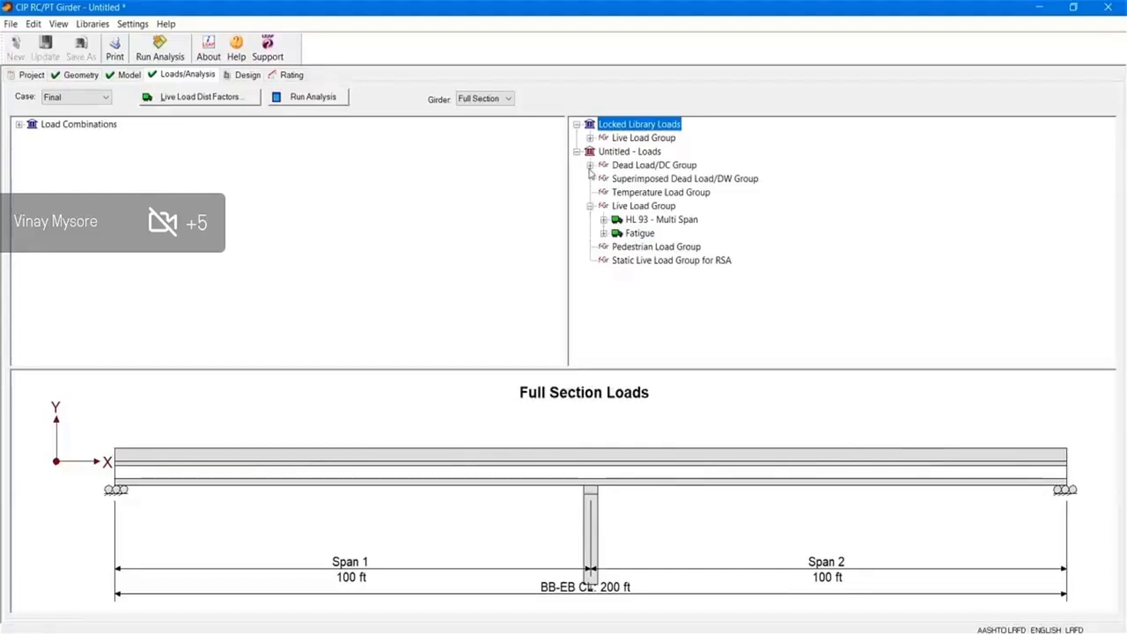
{"action": "left_click", "coordinate": [18, 124]}
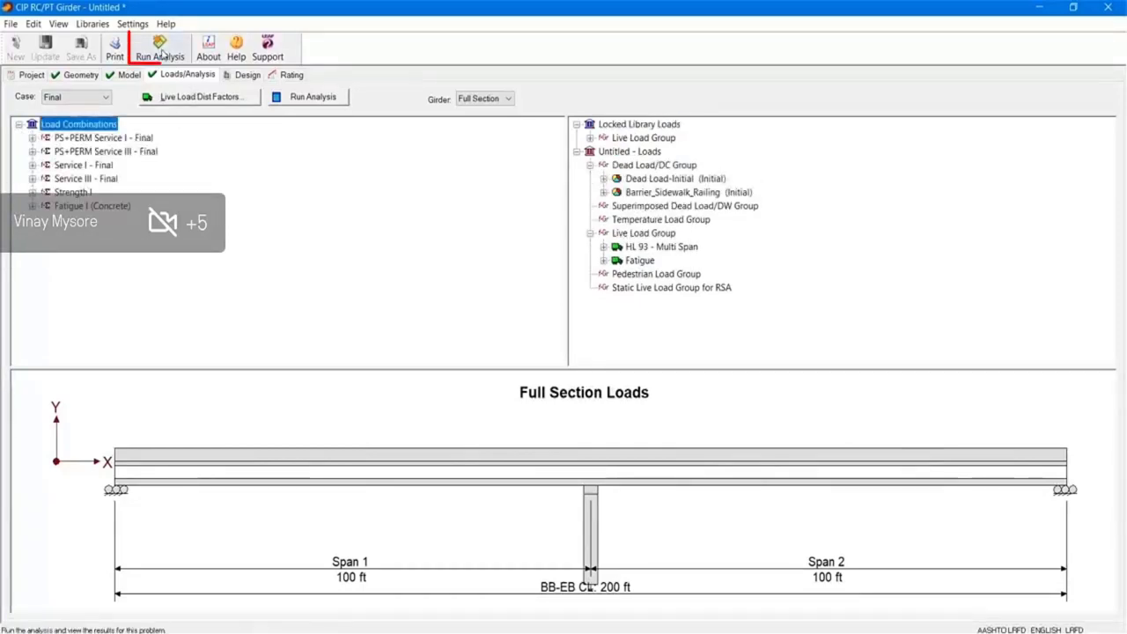
{"action": "left_click", "coordinate": [160, 48]}
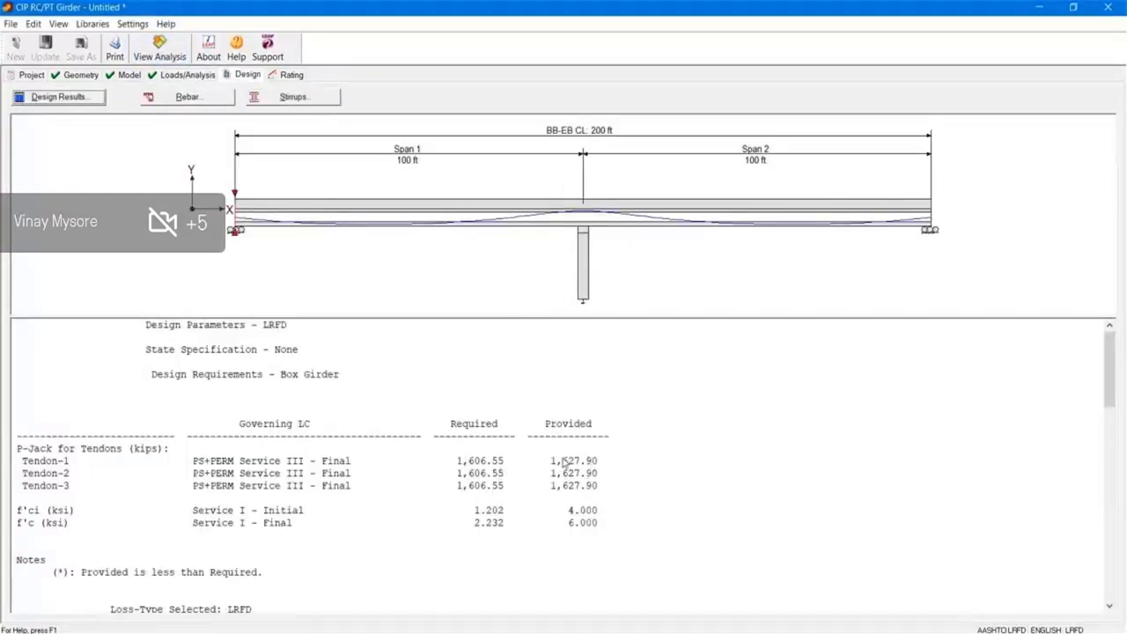
Auto-design the longitudinal rebar with US#9[M29] bars and copy the design to the model
{"action": "left_click", "coordinate": [184, 97]}
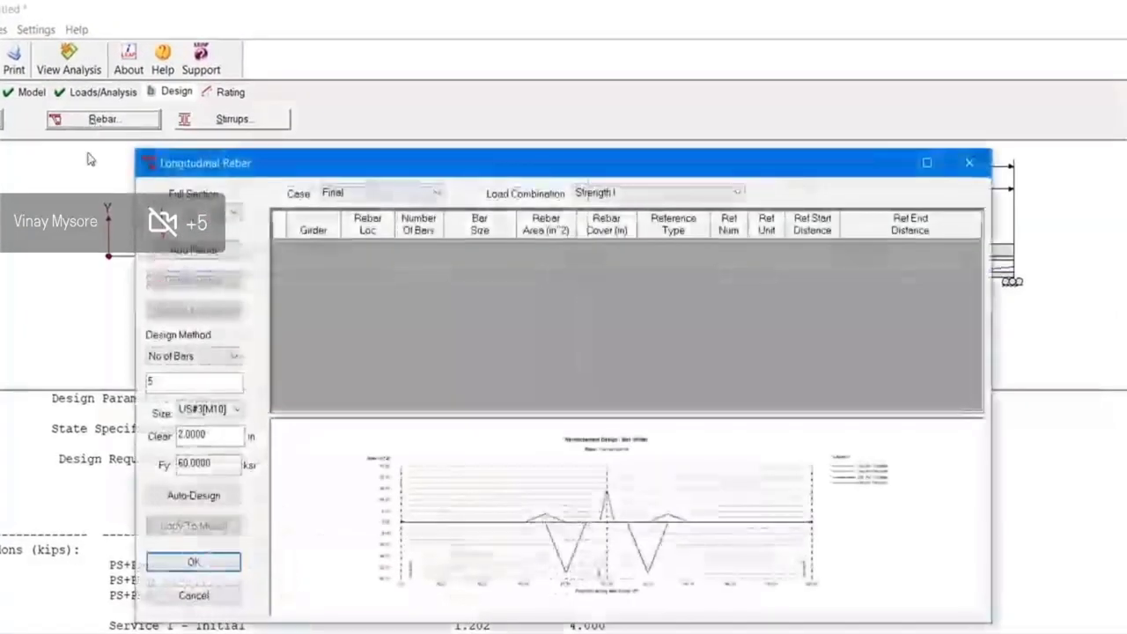
{"action": "left_click", "coordinate": [210, 409]}
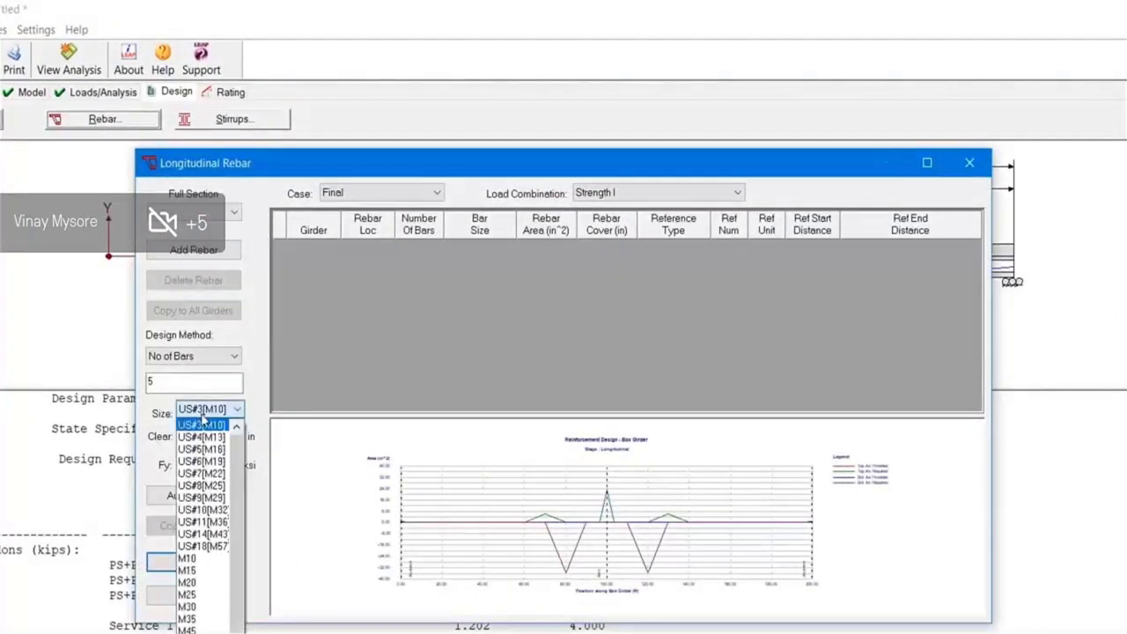
{"action": "left_click", "coordinate": [202, 498]}
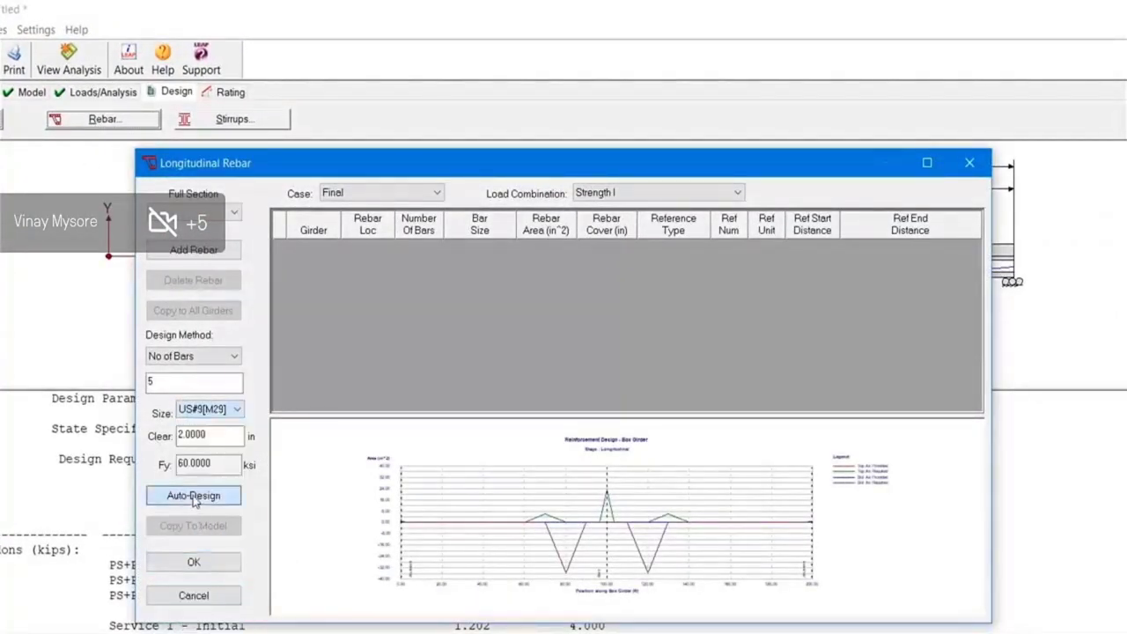
{"action": "left_click", "coordinate": [196, 496]}
{"action": "left_click", "coordinate": [597, 441]}
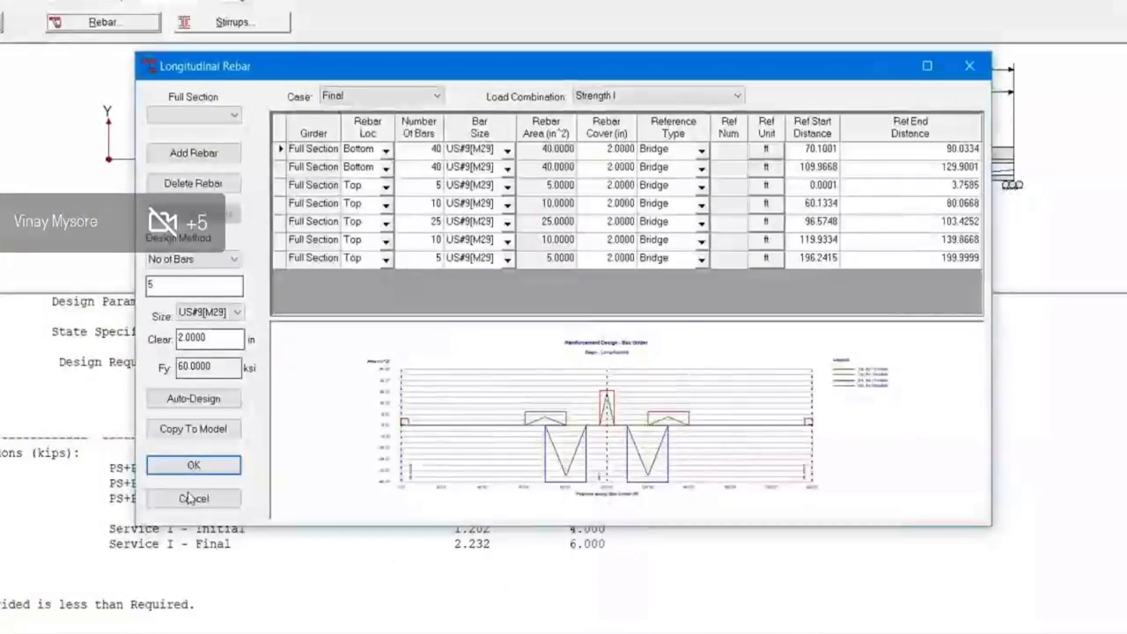
{"action": "left_click", "coordinate": [198, 432]}
{"action": "left_click", "coordinate": [196, 466]}
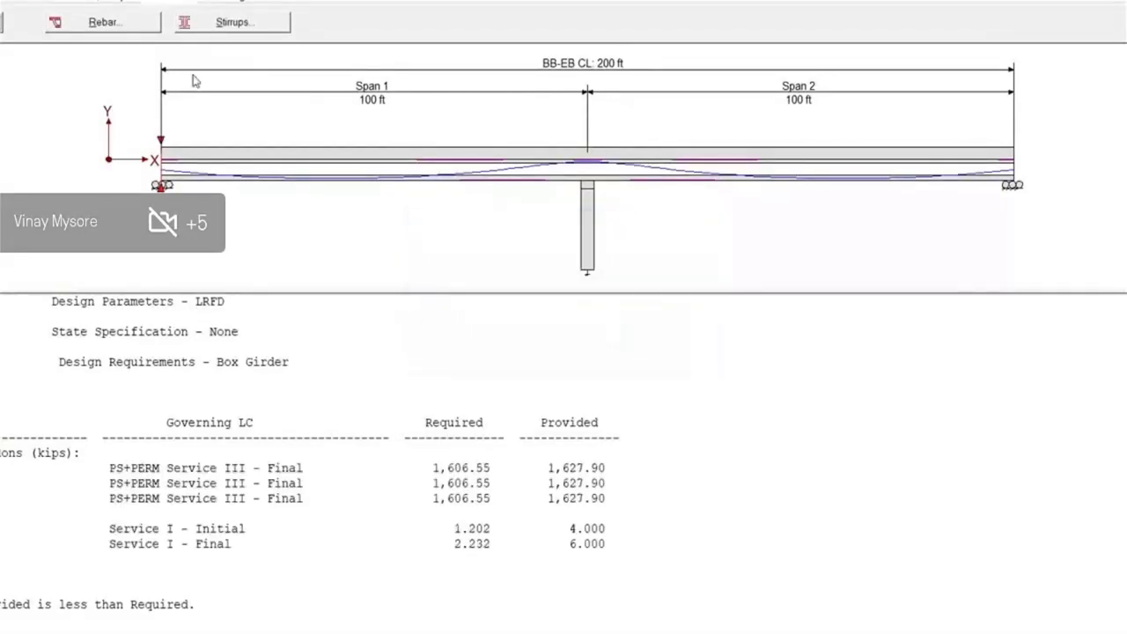
Configure the stirrup design with 6 in spacing, size US#5[M16] and 5 legs
{"action": "left_click", "coordinate": [234, 24]}
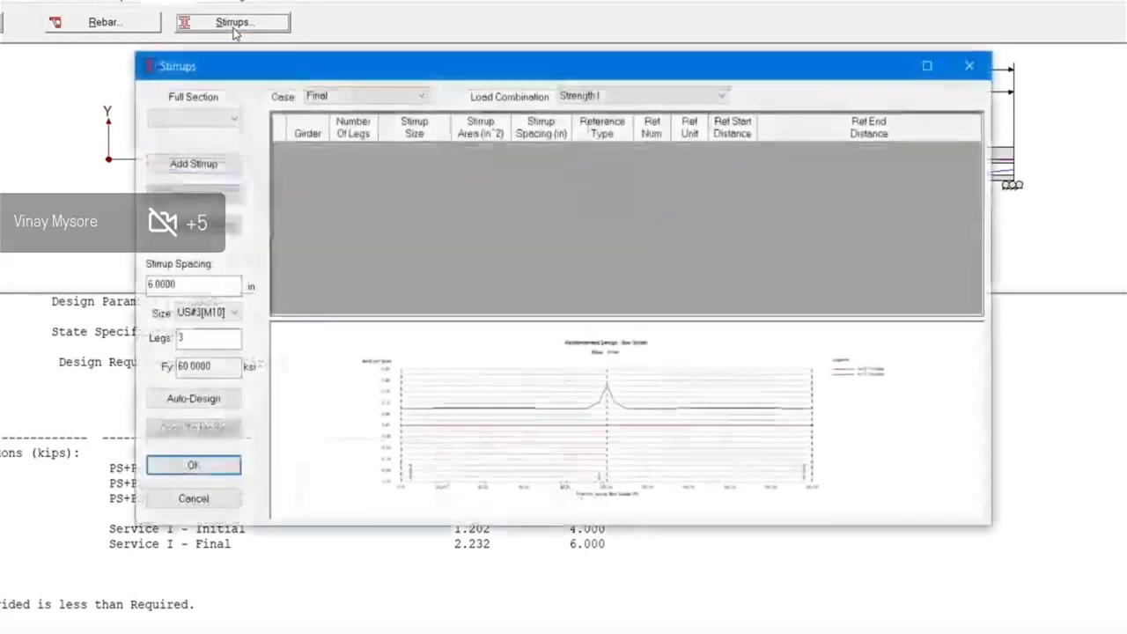
{"action": "double_click", "coordinate": [190, 284]}
{"action": "type", "text": "6"}
{"action": "left_click", "coordinate": [203, 312]}
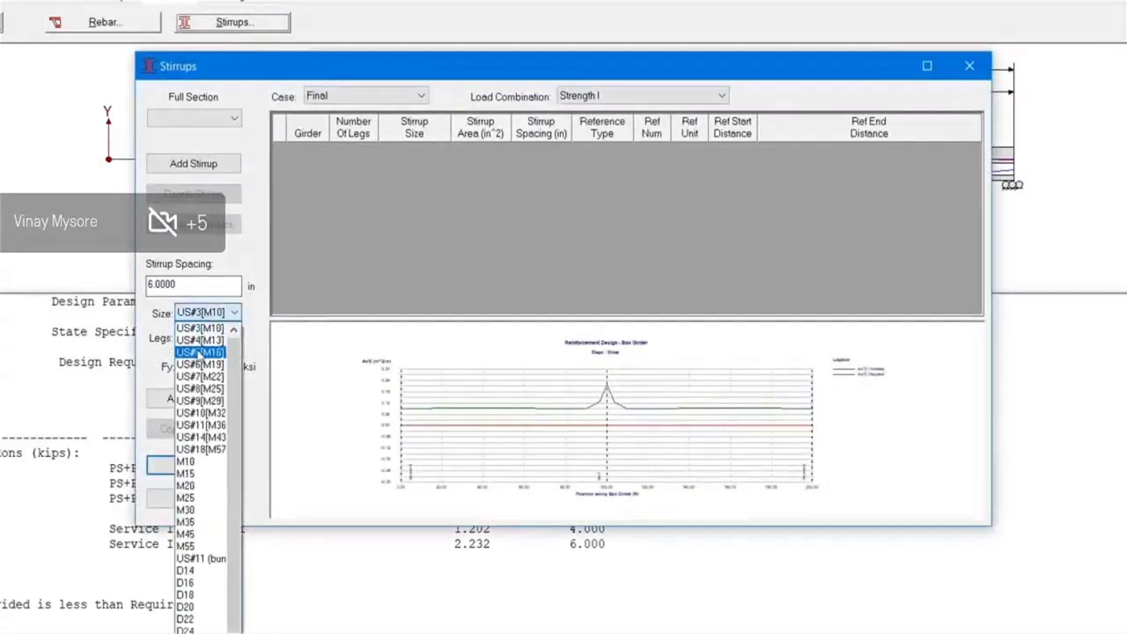
{"action": "left_click", "coordinate": [200, 353]}
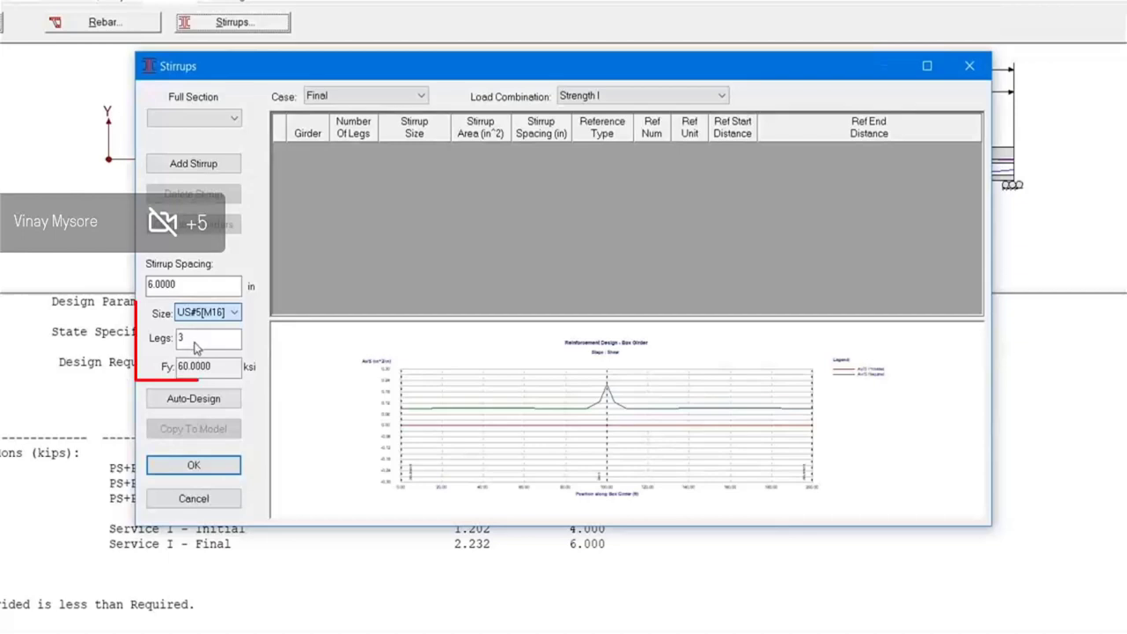
{"action": "left_click", "coordinate": [196, 346]}
{"action": "type", "text": "5"}
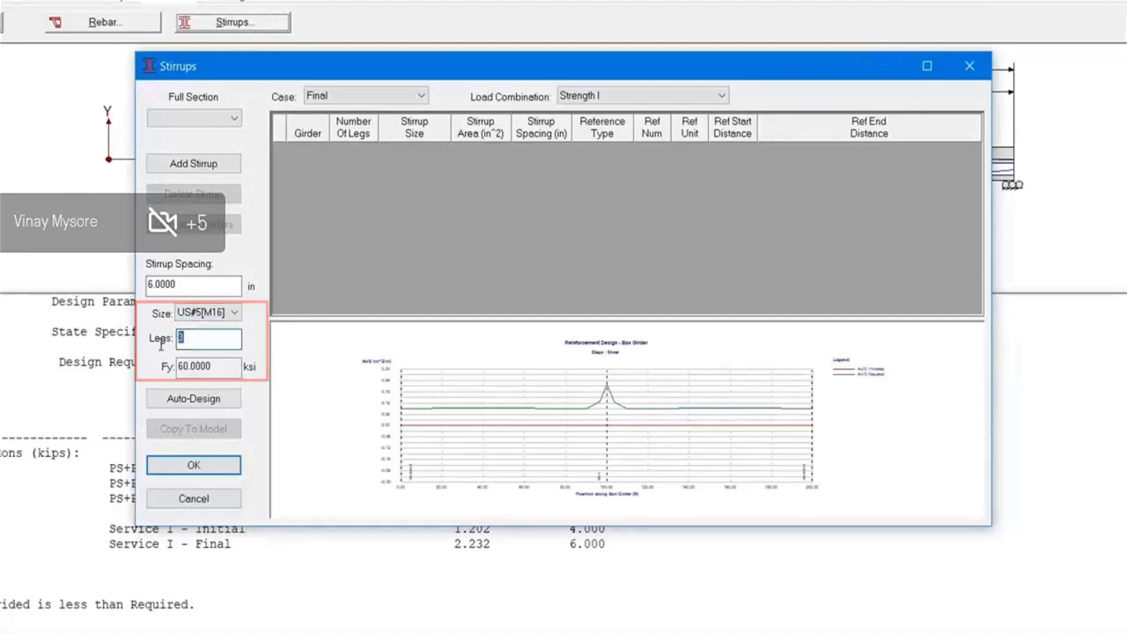
Auto-design the stirrups, check the enlarged shear reinforcement chart, and copy the design to the model
{"action": "left_click", "coordinate": [185, 399]}
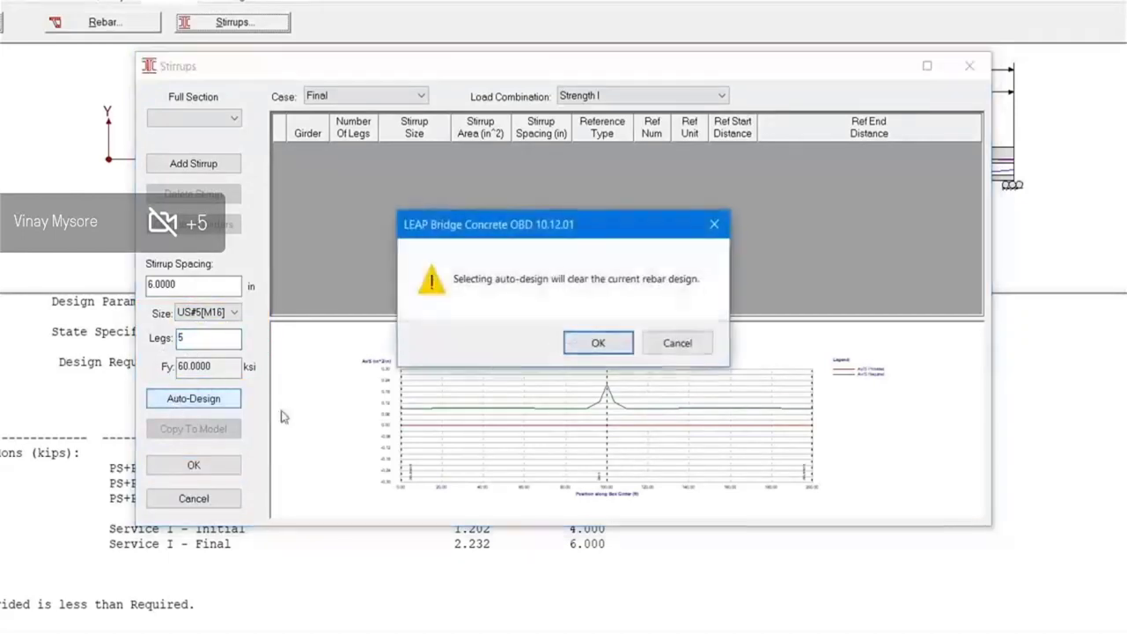
{"action": "left_click", "coordinate": [579, 345]}
{"action": "double_click", "coordinate": [580, 351]}
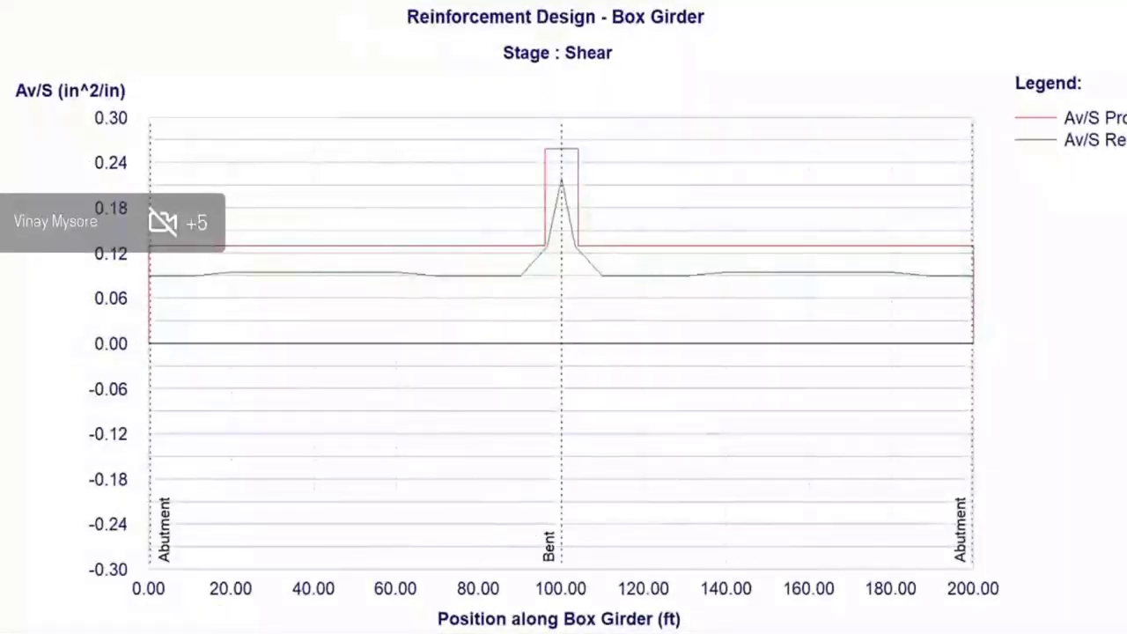
{"action": "key", "text": "Escape"}
{"action": "left_click", "coordinate": [245, 433]}
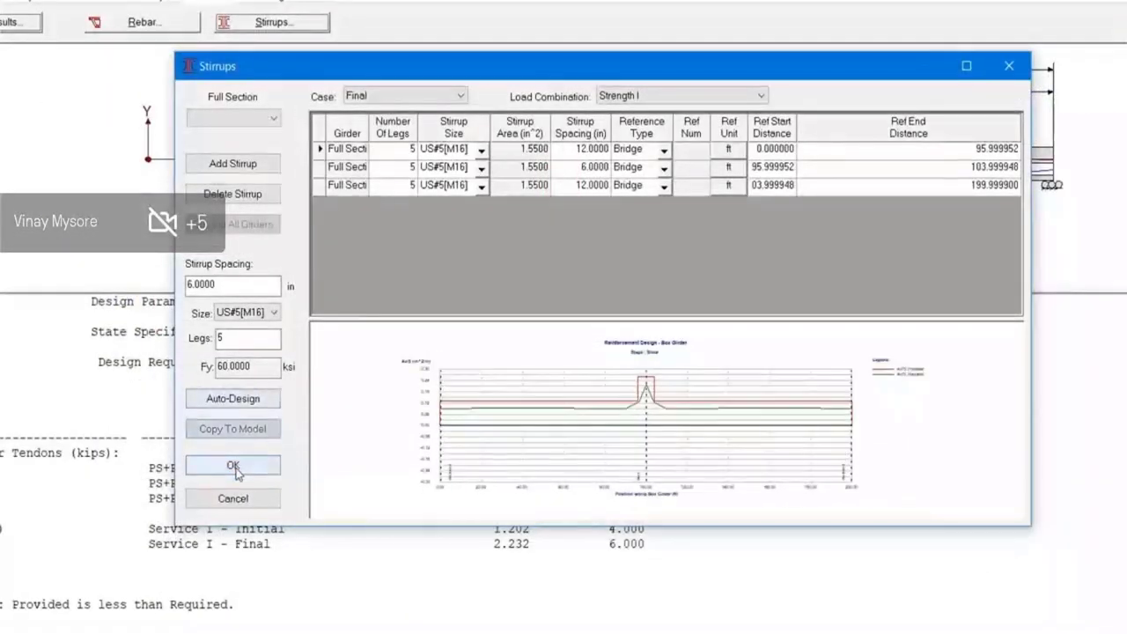
{"action": "left_click", "coordinate": [232, 465]}
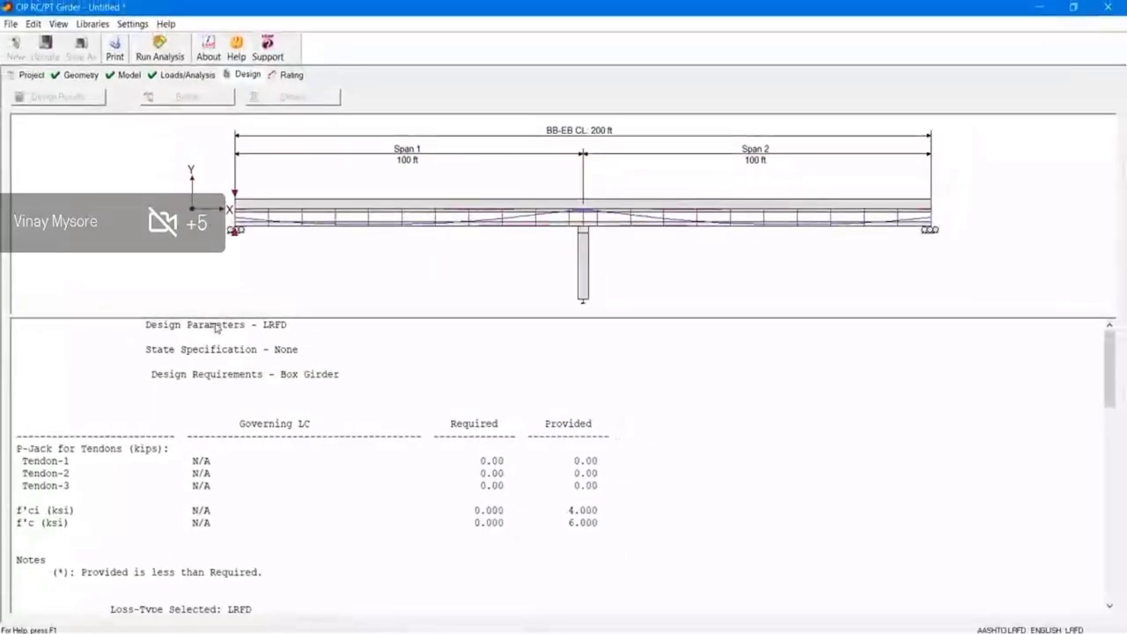
Run the girder analysis and create a load rating with the ID Rating 01, copied from the Design Bridge
{"action": "left_click", "coordinate": [149, 47]}
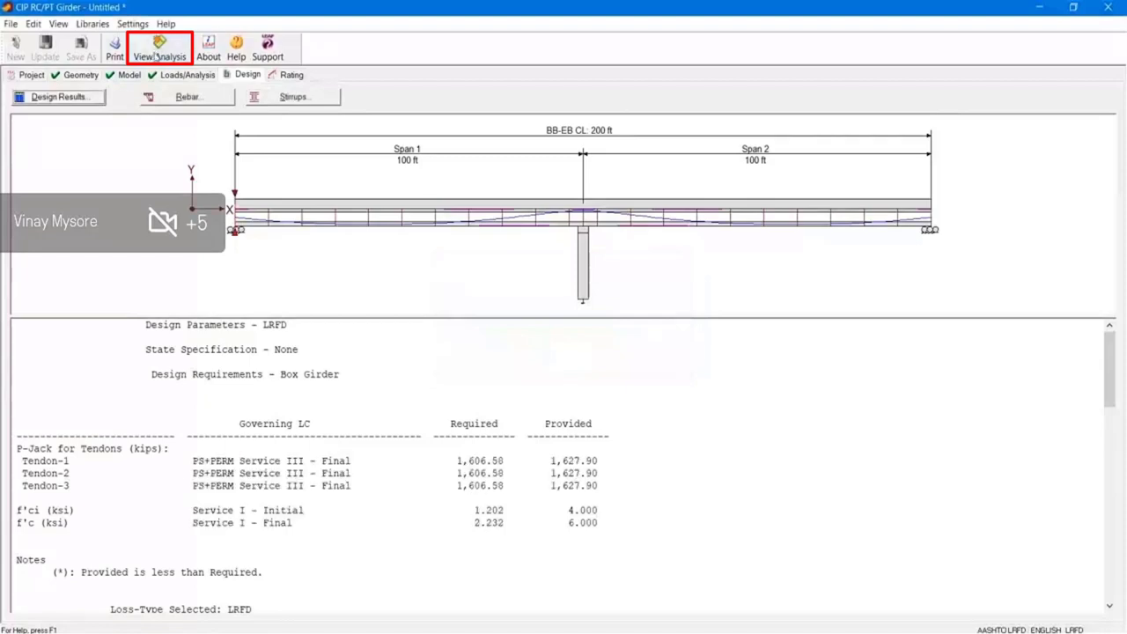
{"action": "left_click", "coordinate": [292, 74]}
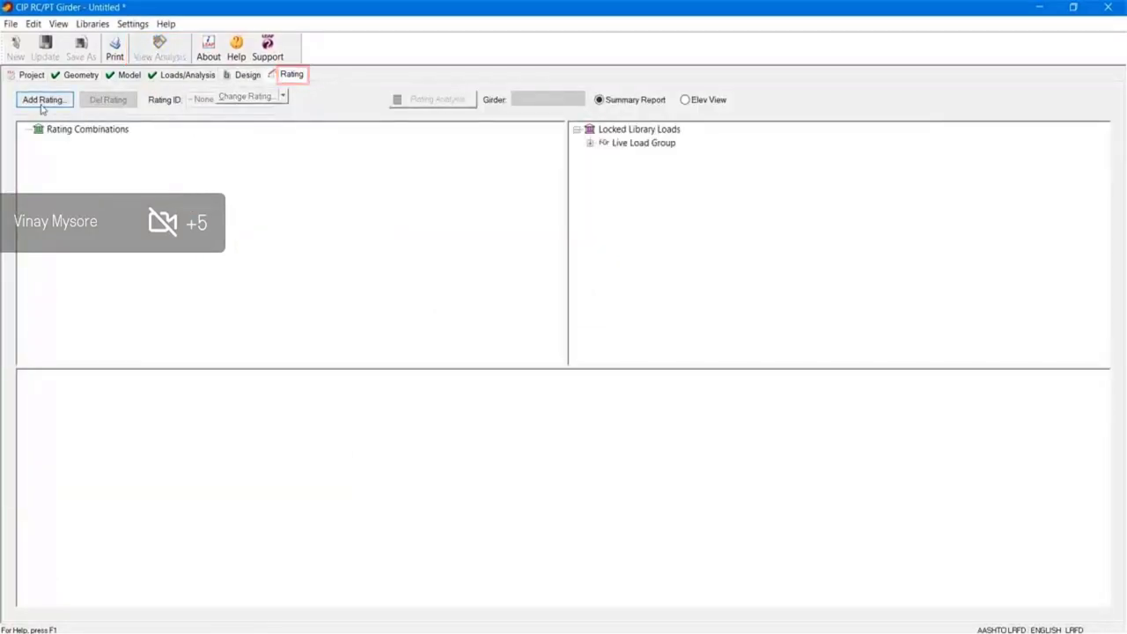
{"action": "left_click", "coordinate": [41, 100]}
{"action": "type", "text": "Rating 01"}
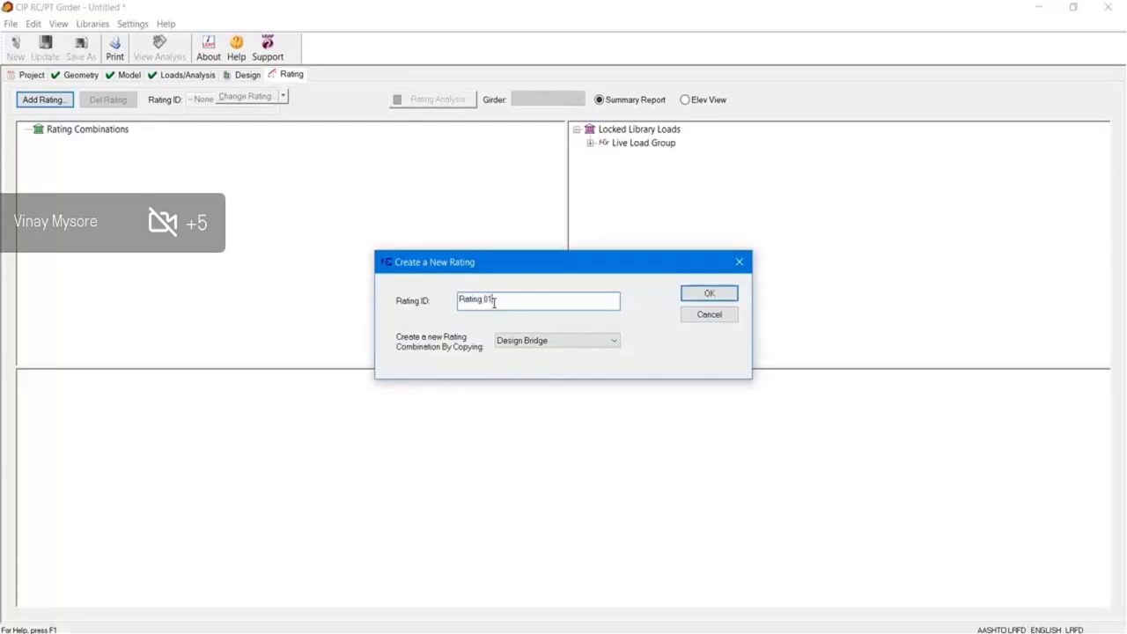
{"action": "left_click", "coordinate": [719, 292]}
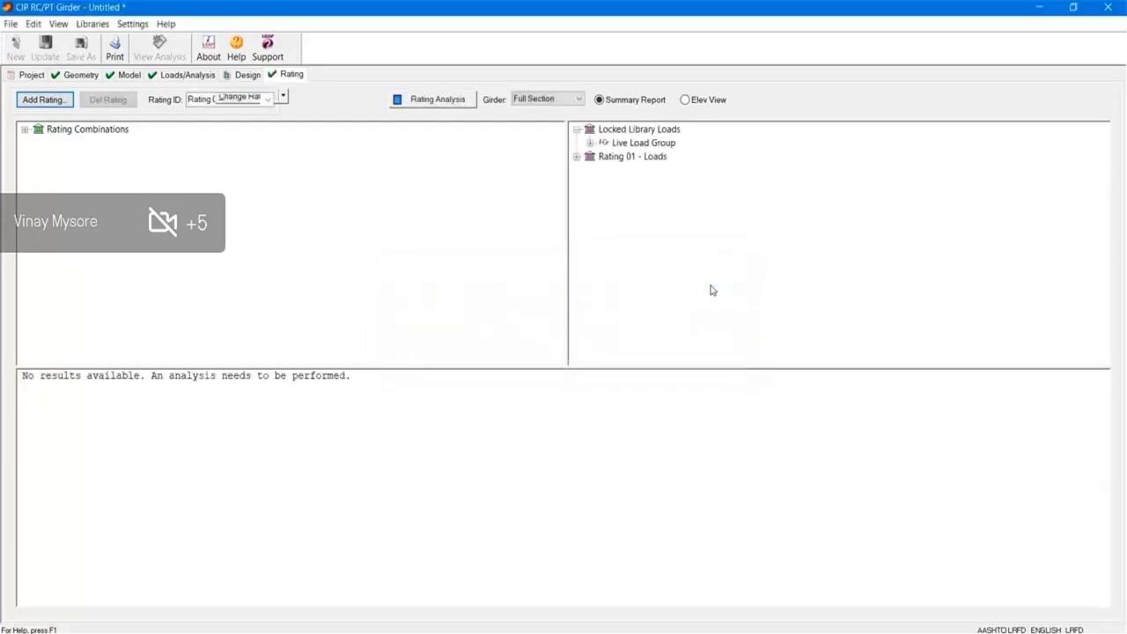
Review the Design - Inventory and Design - Operating rating combinations, the locked library live loads and the Rating 01 load groups
{"action": "left_click", "coordinate": [25, 130]}
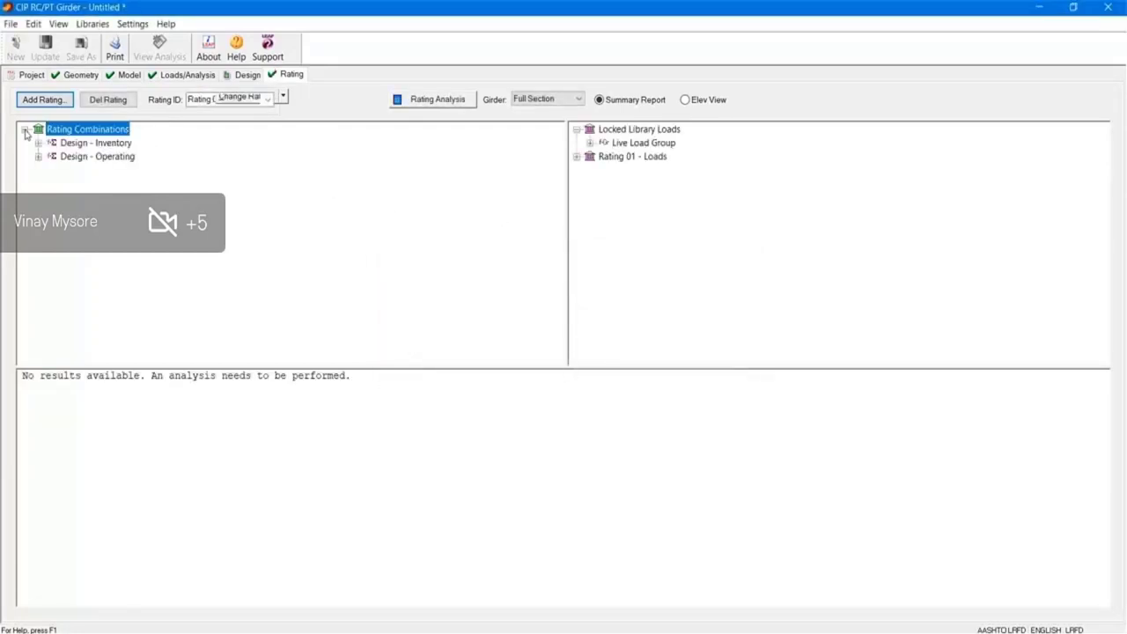
{"action": "left_click", "coordinate": [38, 142]}
{"action": "left_click", "coordinate": [38, 225]}
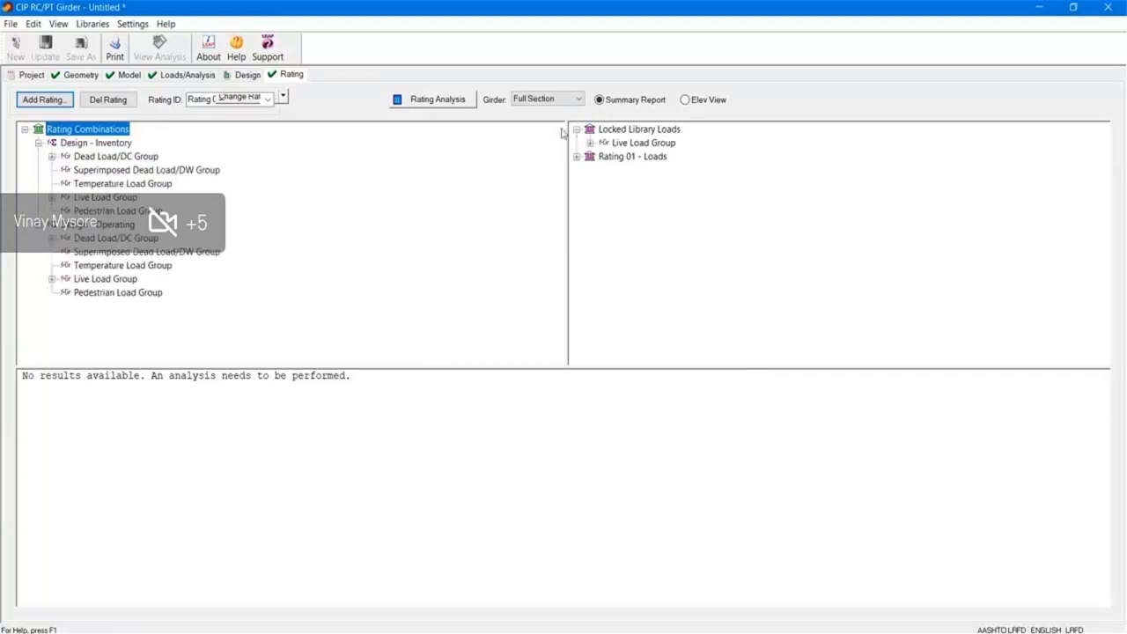
{"action": "left_click", "coordinate": [590, 143]}
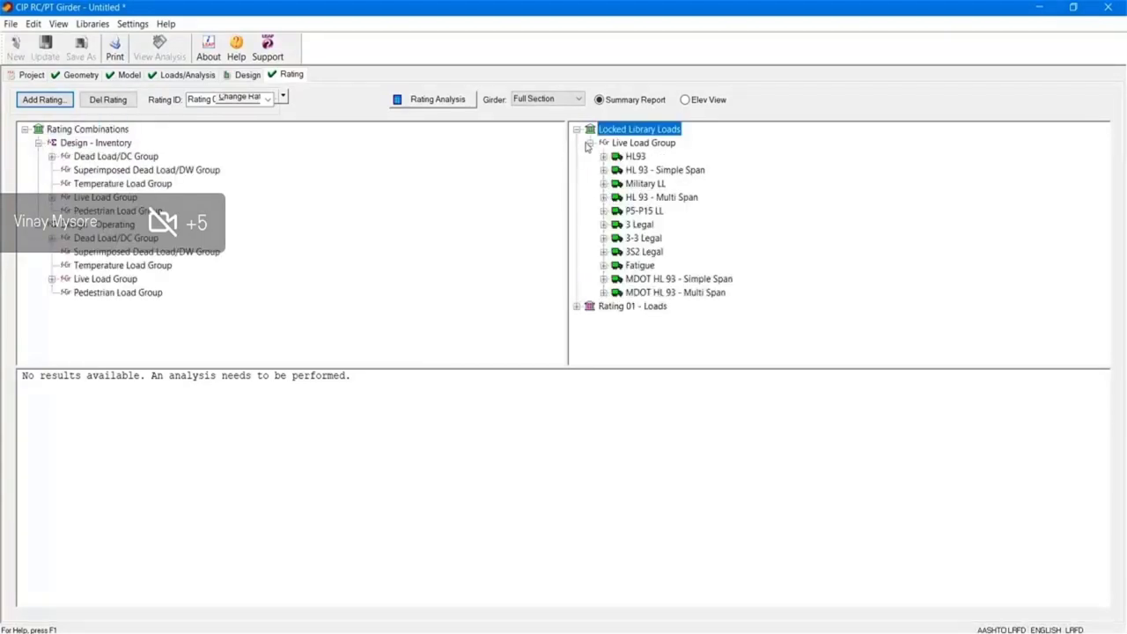
{"action": "left_click", "coordinate": [590, 143]}
{"action": "left_click", "coordinate": [577, 156]}
{"action": "left_click", "coordinate": [591, 210]}
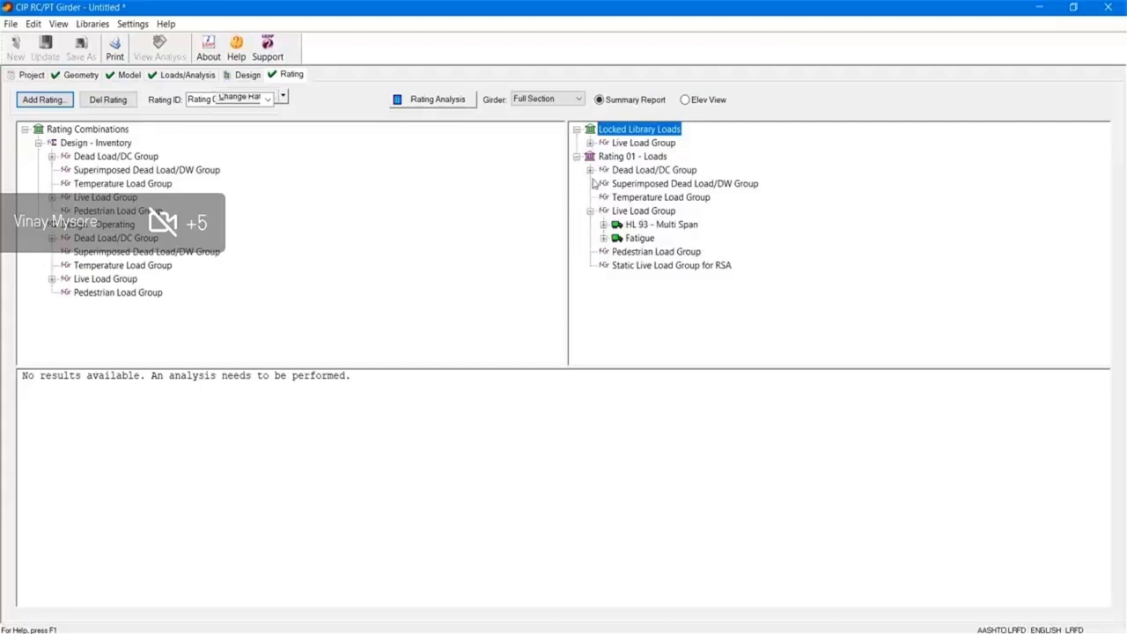
{"action": "left_click", "coordinate": [590, 170]}
Run the rating analysis for Rating 01 and read through the rating summary and the rating factors along the girder
{"action": "left_click", "coordinate": [429, 99]}
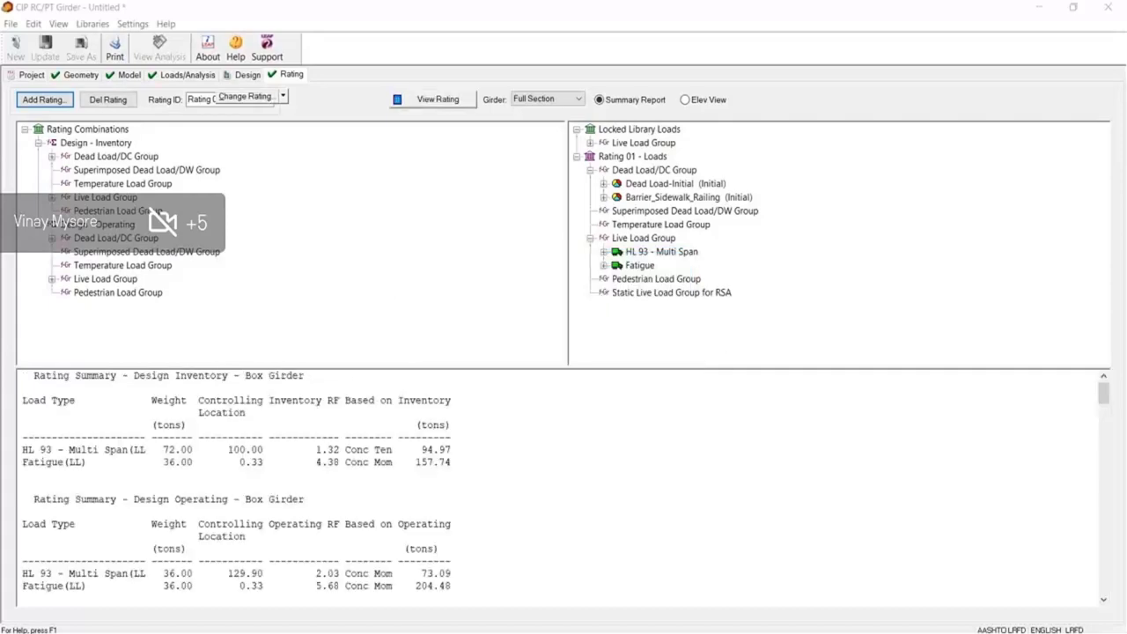
{"action": "scroll", "coordinate": [319, 424], "scroll_direction": "down", "scroll_amount": 15}
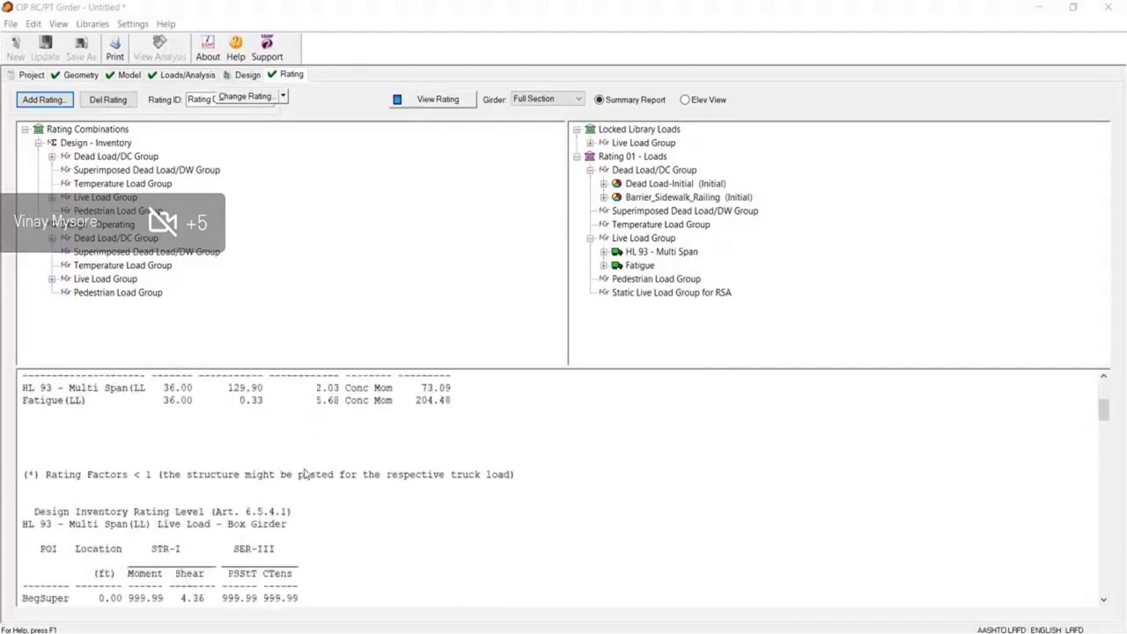
{"action": "scroll", "coordinate": [304, 476], "scroll_direction": "down", "scroll_amount": 15}
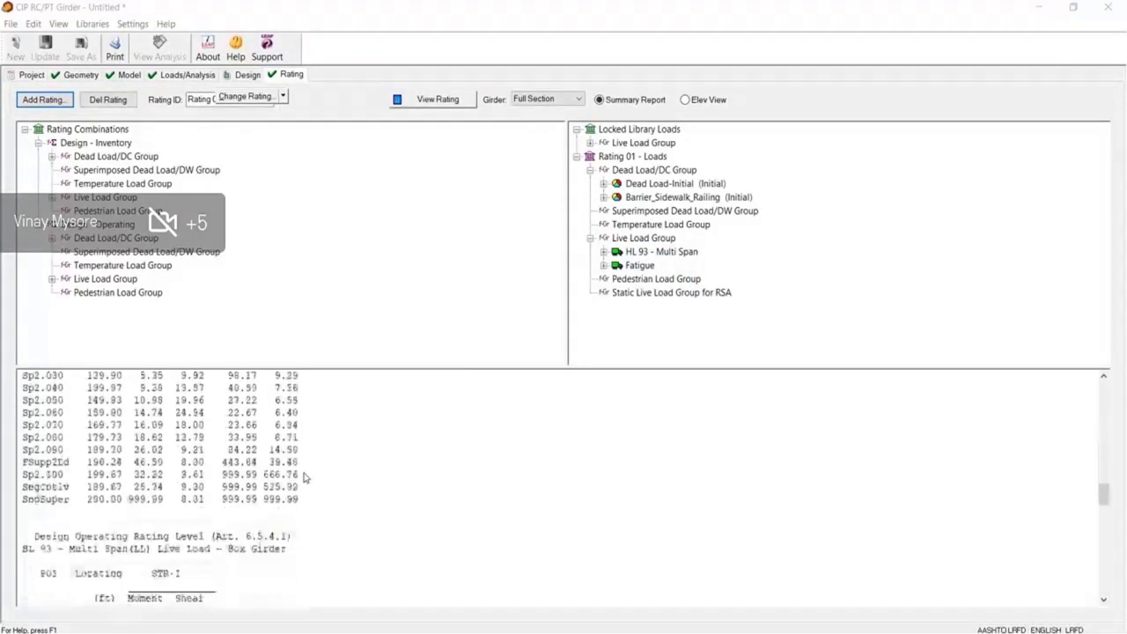
{"action": "scroll", "coordinate": [304, 477], "scroll_direction": "down", "scroll_amount": 5}
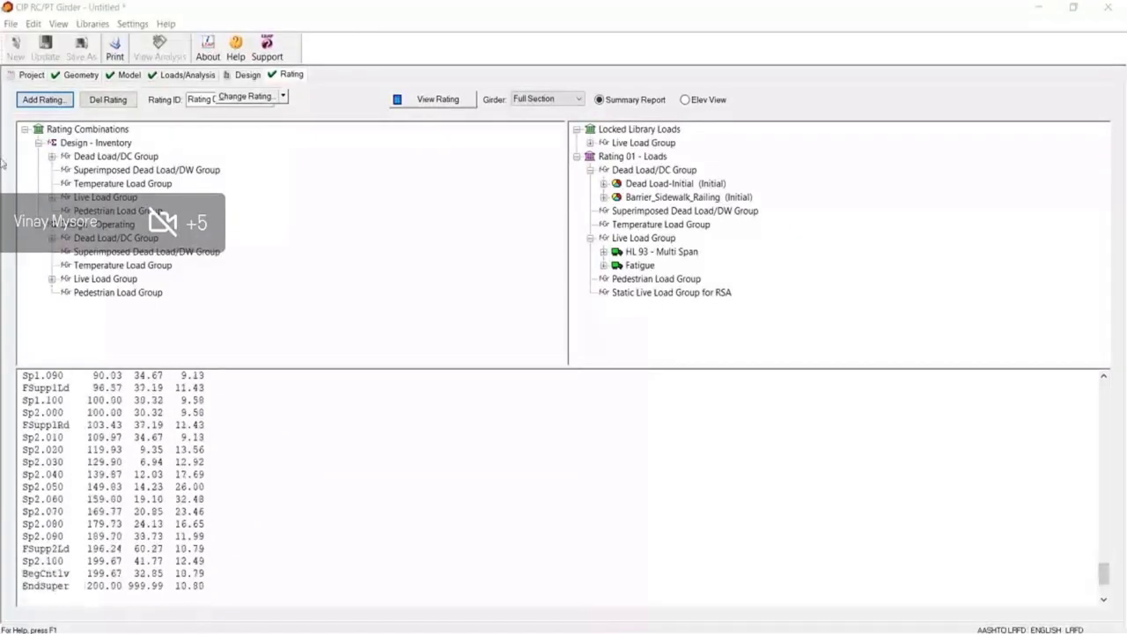
Leave the girder design keeping its changes, and save the bridge model as OBM_LEAP POST TENSIONING
{"action": "left_click", "coordinate": [1104, 9]}
{"action": "left_click", "coordinate": [535, 357]}
{"action": "left_click", "coordinate": [638, 359]}
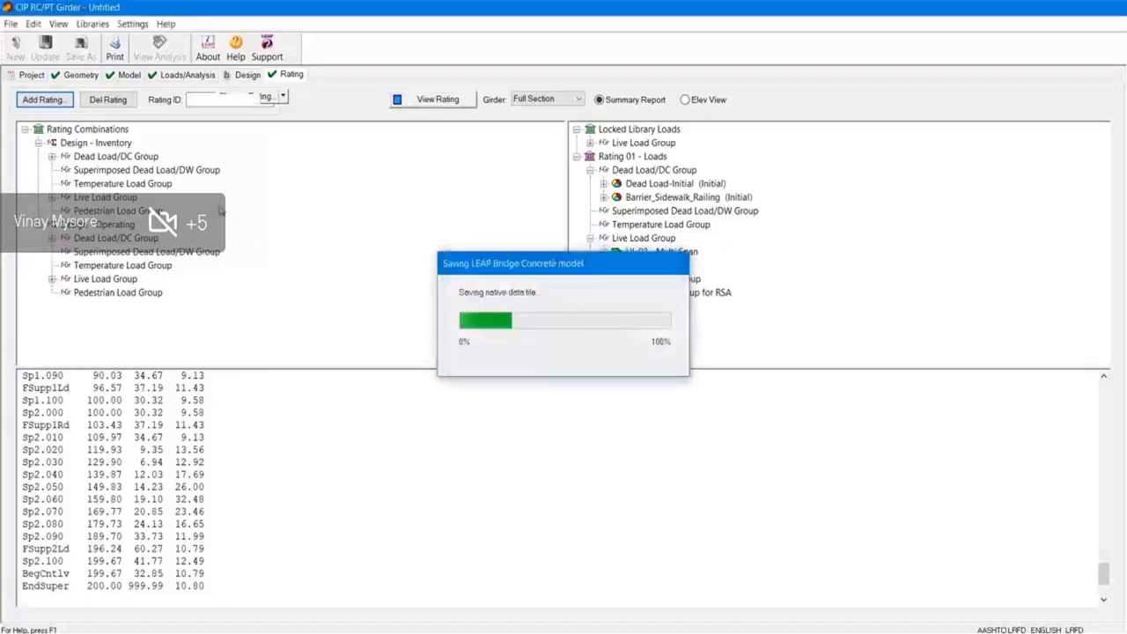
{"action": "left_click", "coordinate": [67, 50]}
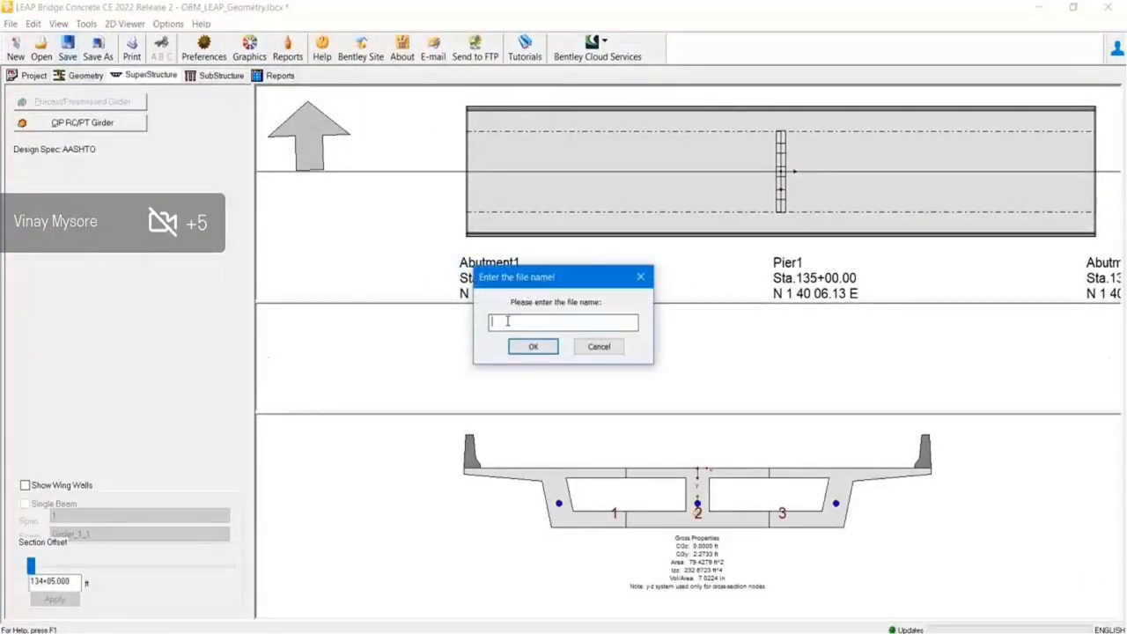
{"action": "type", "text": "OBM_LEAP POST TENSIONING"}
{"action": "key", "text": "Return"}
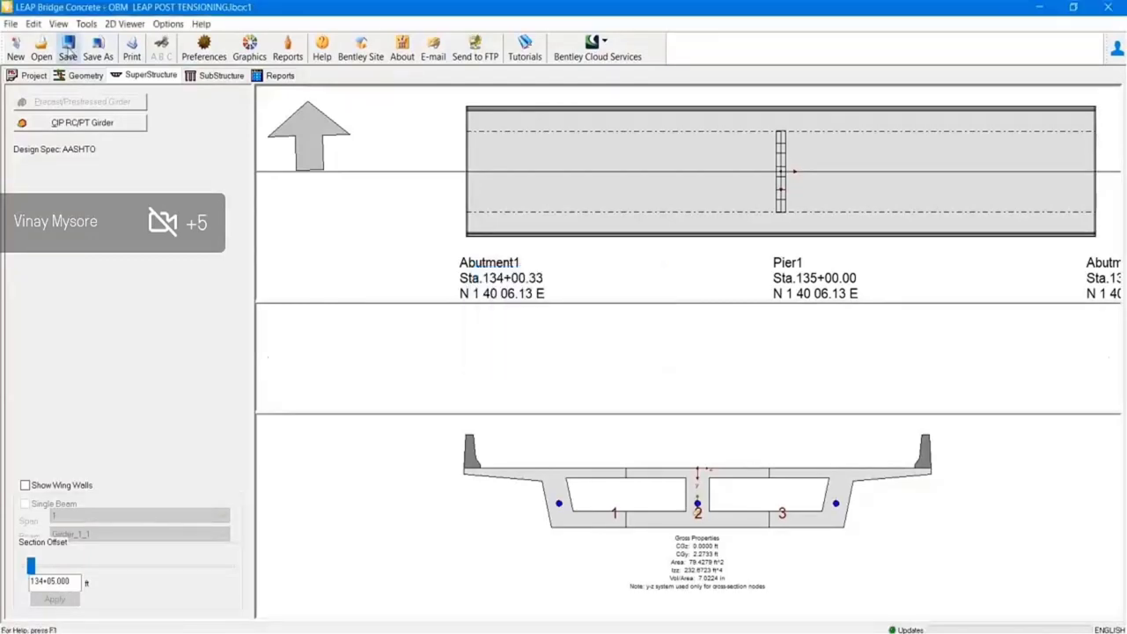
Reopen the CIP RC/PT girder design of the saved bridge and run its design analysis
{"action": "left_click", "coordinate": [60, 128]}
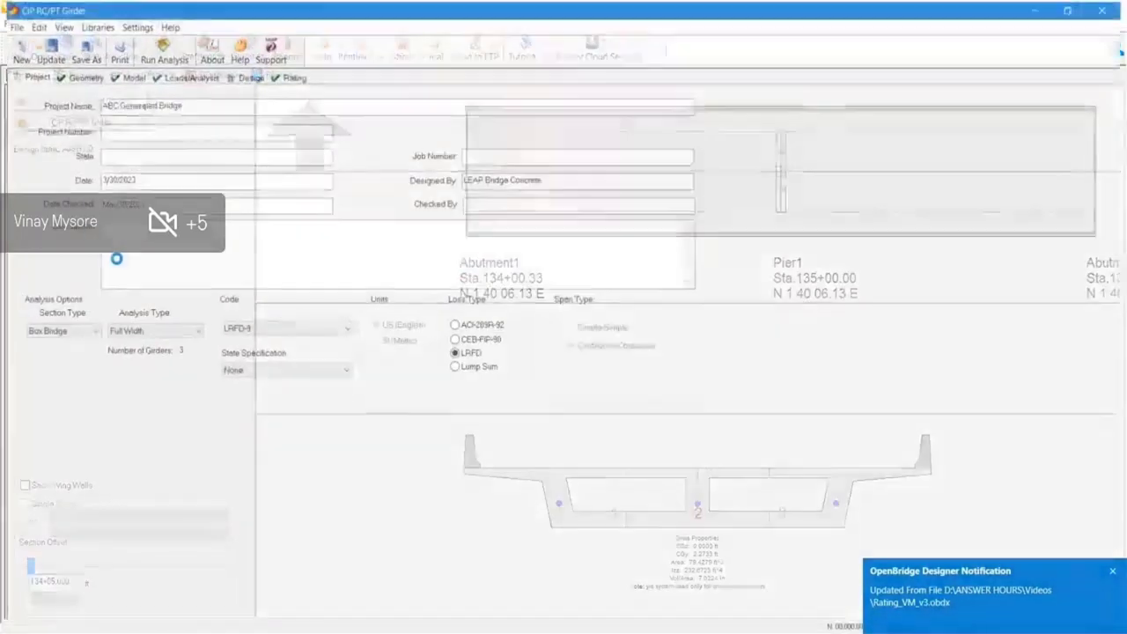
{"action": "left_click", "coordinate": [129, 75]}
{"action": "left_click", "coordinate": [183, 74]}
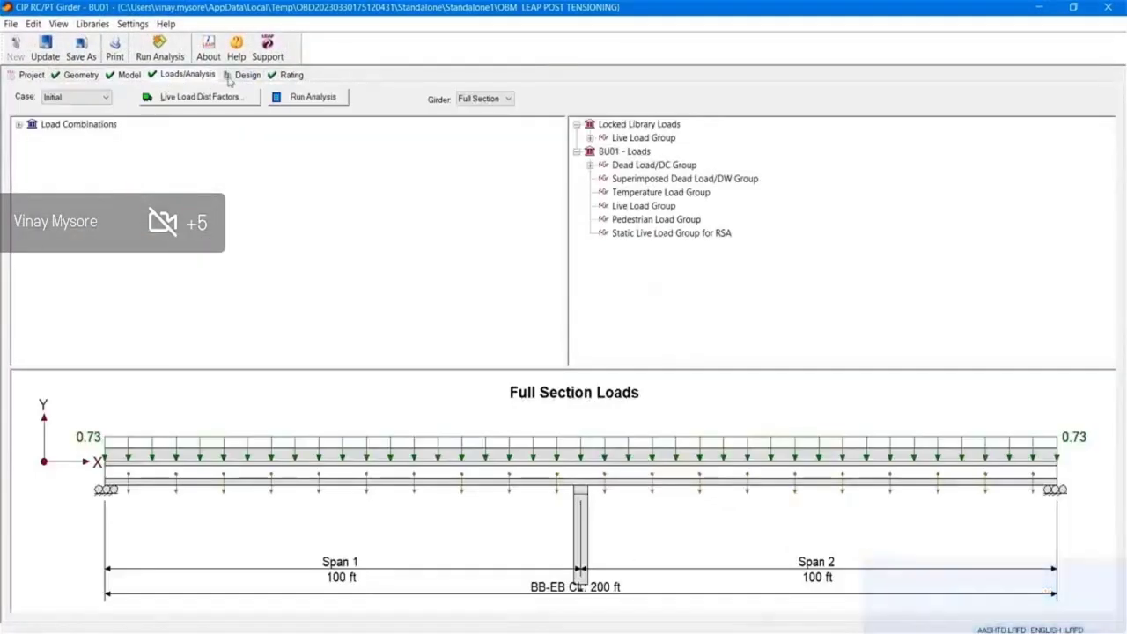
{"action": "left_click", "coordinate": [243, 75]}
{"action": "left_click", "coordinate": [159, 51]}
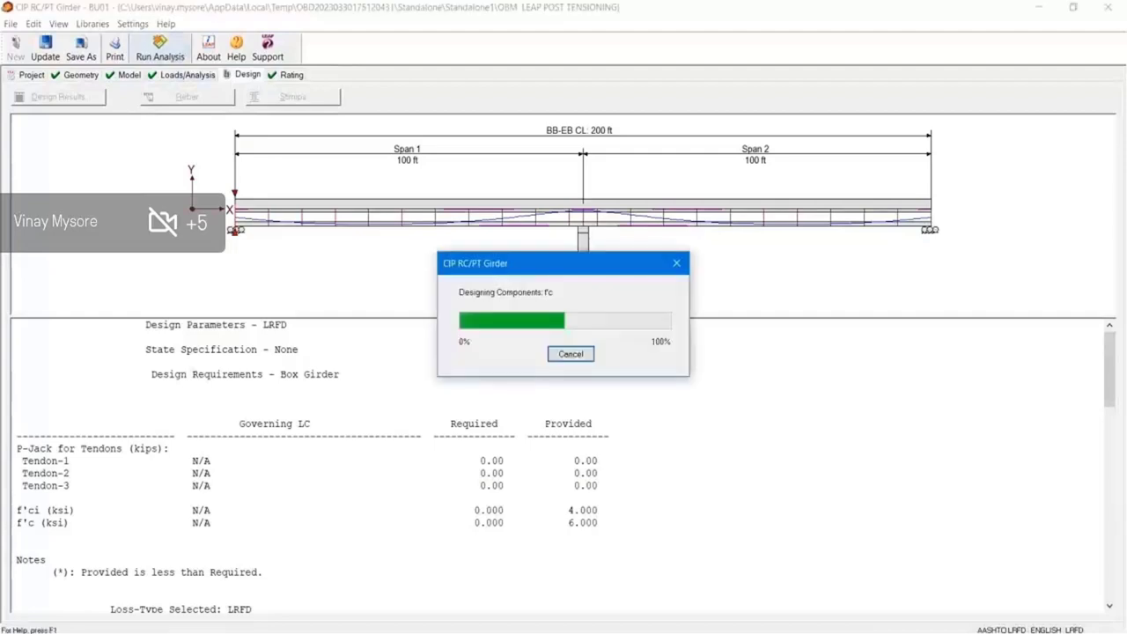
Run the rating analysis on the saved model and expand the load groups of the inventory and operating rating combinations
{"action": "left_click", "coordinate": [390, 100]}
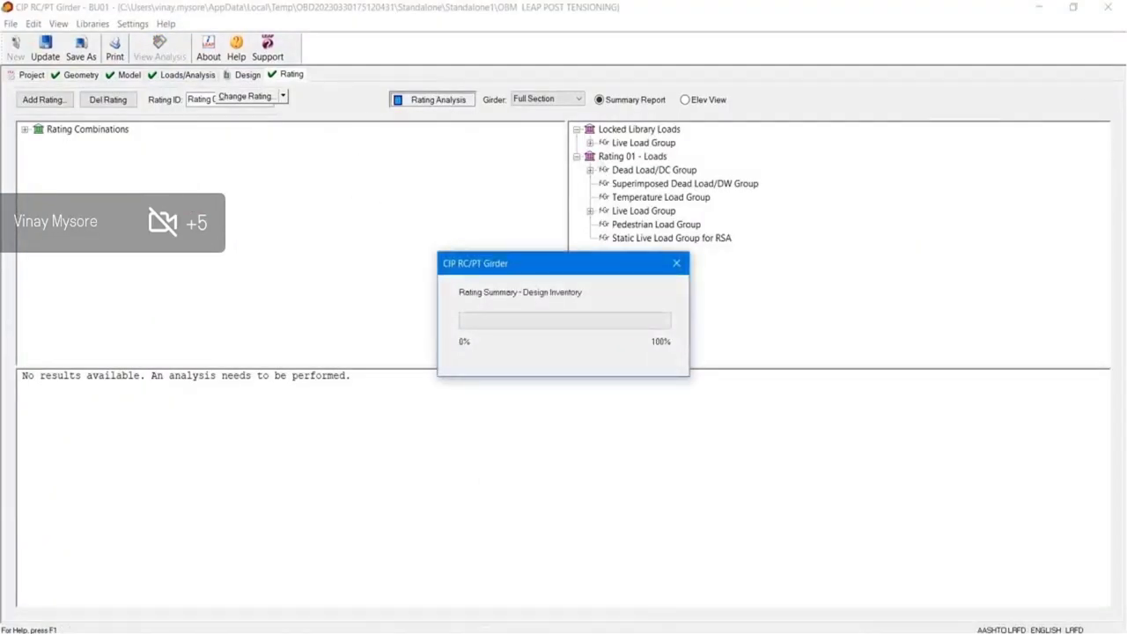
{"action": "left_click", "coordinate": [25, 130]}
{"action": "left_click", "coordinate": [38, 157]}
{"action": "left_click", "coordinate": [38, 144]}
Create an enhanced report for the Rating 01 rating bridge with only Detailed Rating included
{"action": "left_click", "coordinate": [114, 51]}
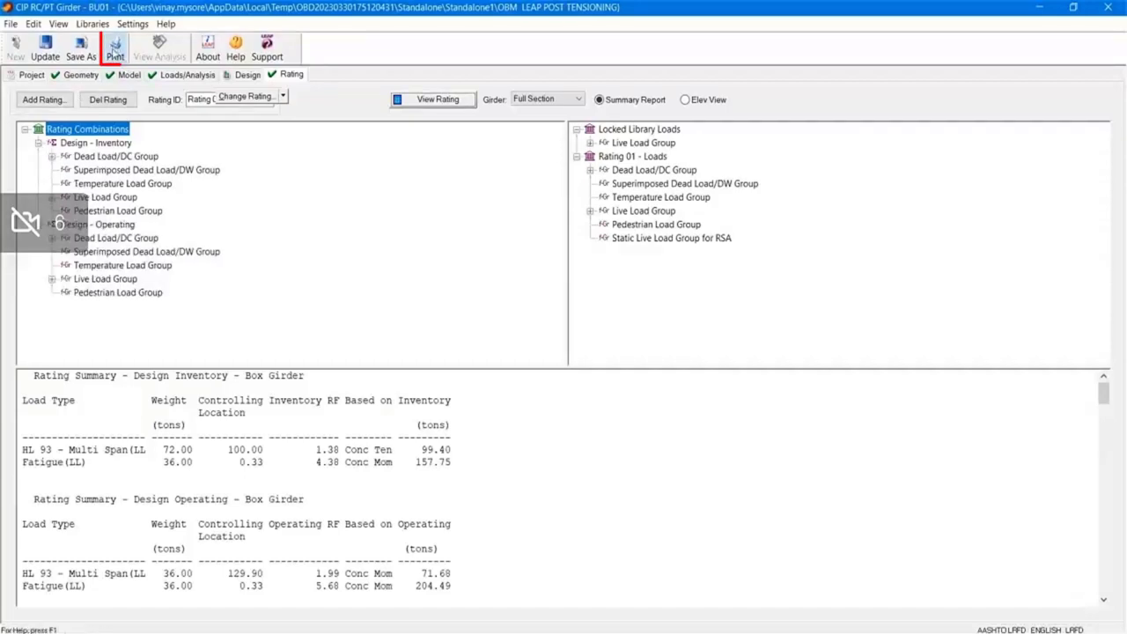
{"action": "left_click", "coordinate": [361, 116]}
{"action": "left_click", "coordinate": [715, 437]}
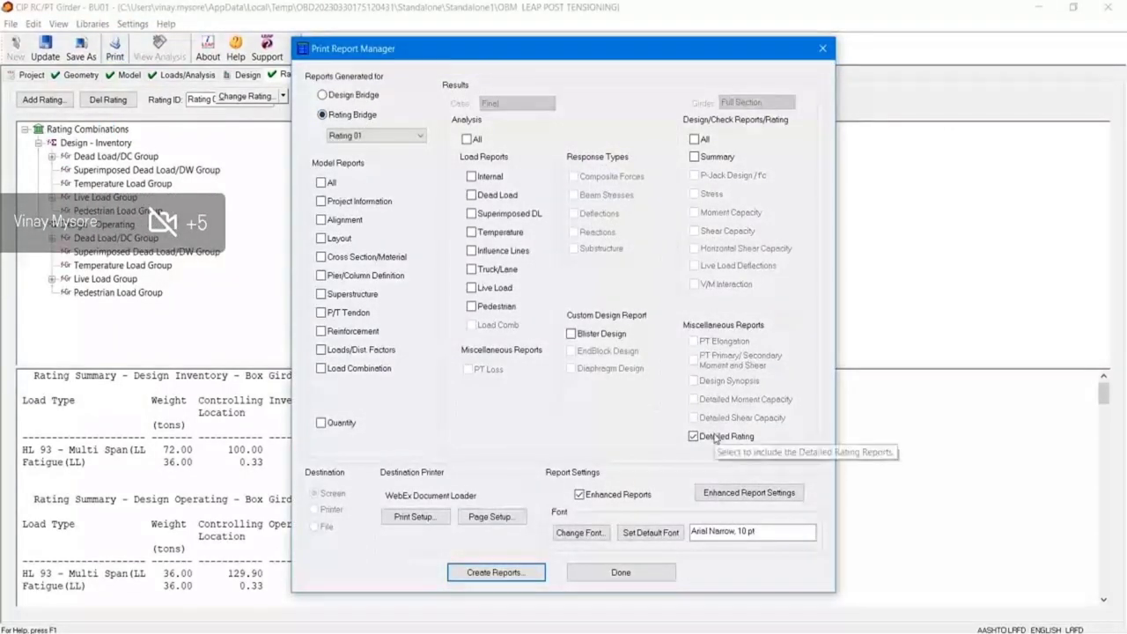
{"action": "left_click", "coordinate": [490, 574]}
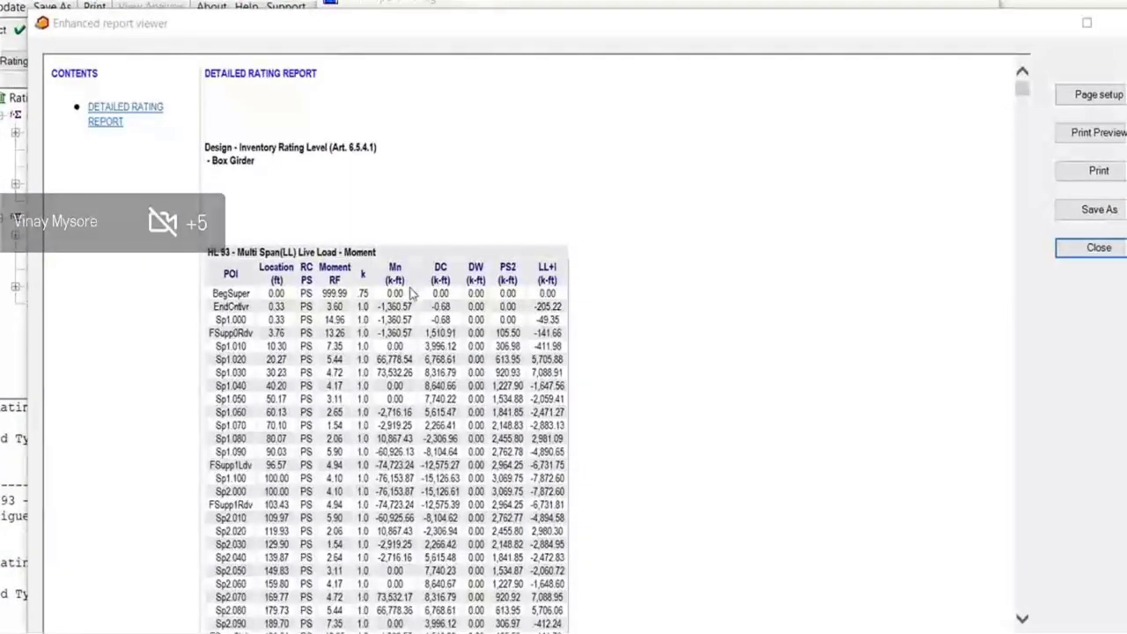
Examine the detailed rating report's moment, shear and stress tables and rating factor formulas at the inventory and operating levels
{"action": "scroll", "coordinate": [409, 293], "scroll_direction": "down", "scroll_amount": 3}
{"action": "scroll", "coordinate": [410, 293], "scroll_direction": "down", "scroll_amount": 3}
{"action": "scroll", "coordinate": [410, 295], "scroll_direction": "up", "scroll_amount": 3}
{"action": "scroll", "coordinate": [413, 299], "scroll_direction": "down", "scroll_amount": 1}
{"action": "scroll", "coordinate": [412, 299], "scroll_direction": "down", "scroll_amount": 10}
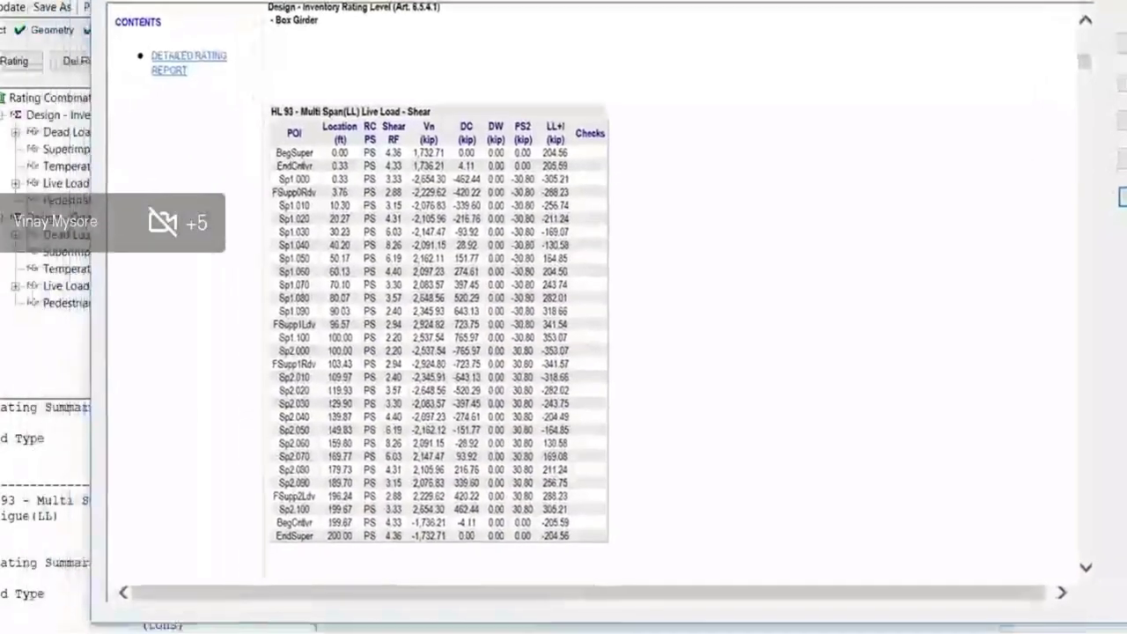
{"action": "scroll", "coordinate": [591, 261], "scroll_direction": "down", "scroll_amount": 15}
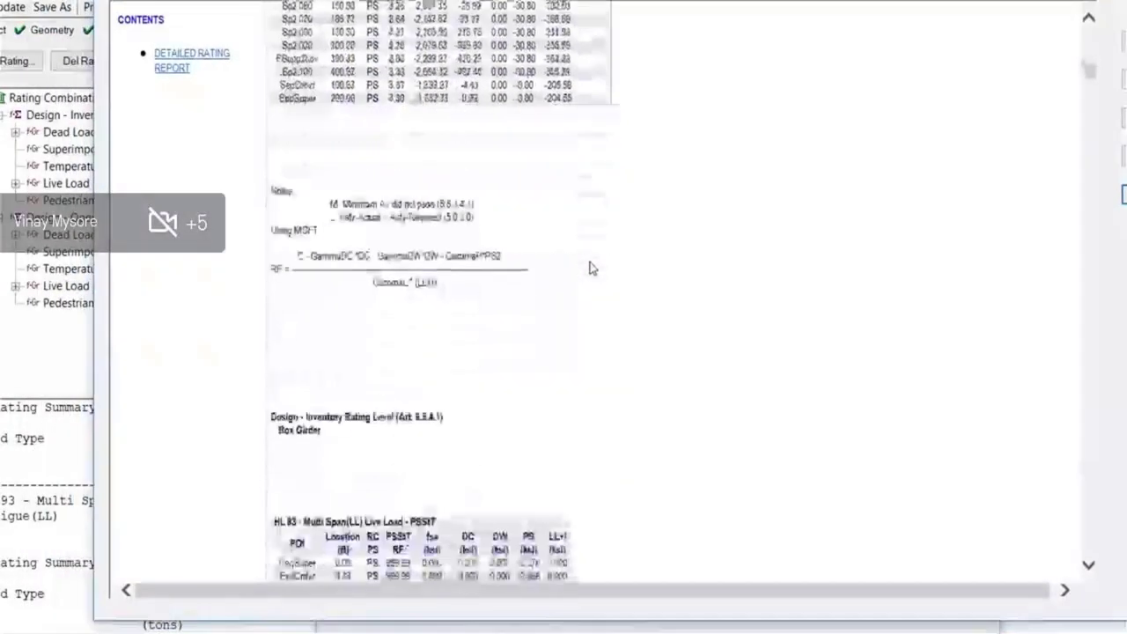
{"action": "scroll", "coordinate": [591, 269], "scroll_direction": "down", "scroll_amount": 10}
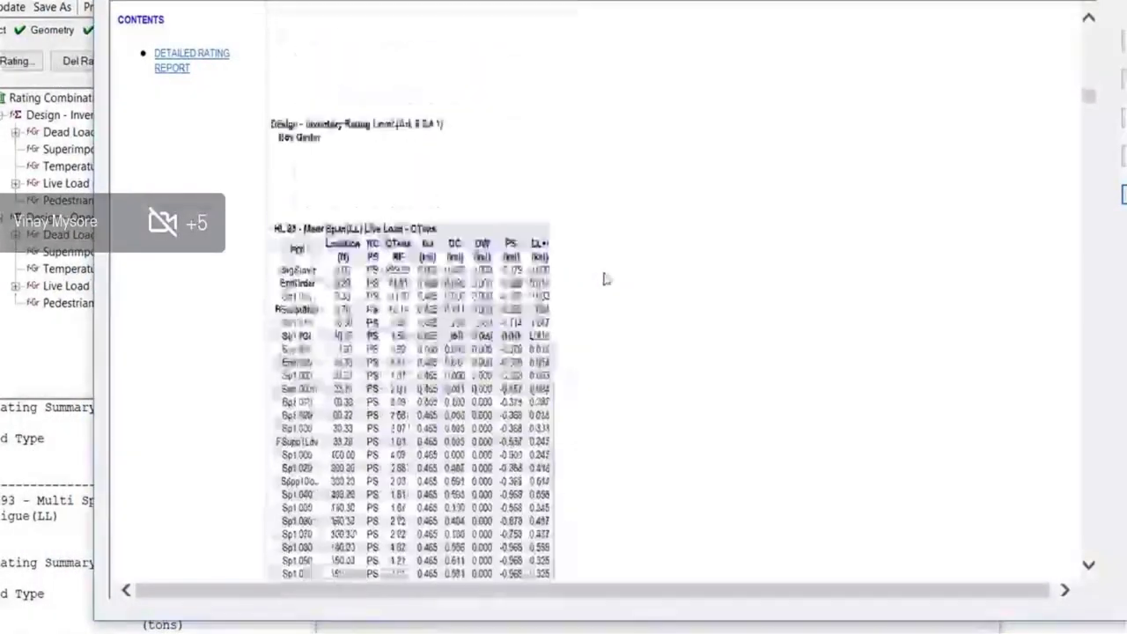
{"action": "left_click_drag", "start_coordinate": [1090, 106], "coordinate": [1085, 217]}
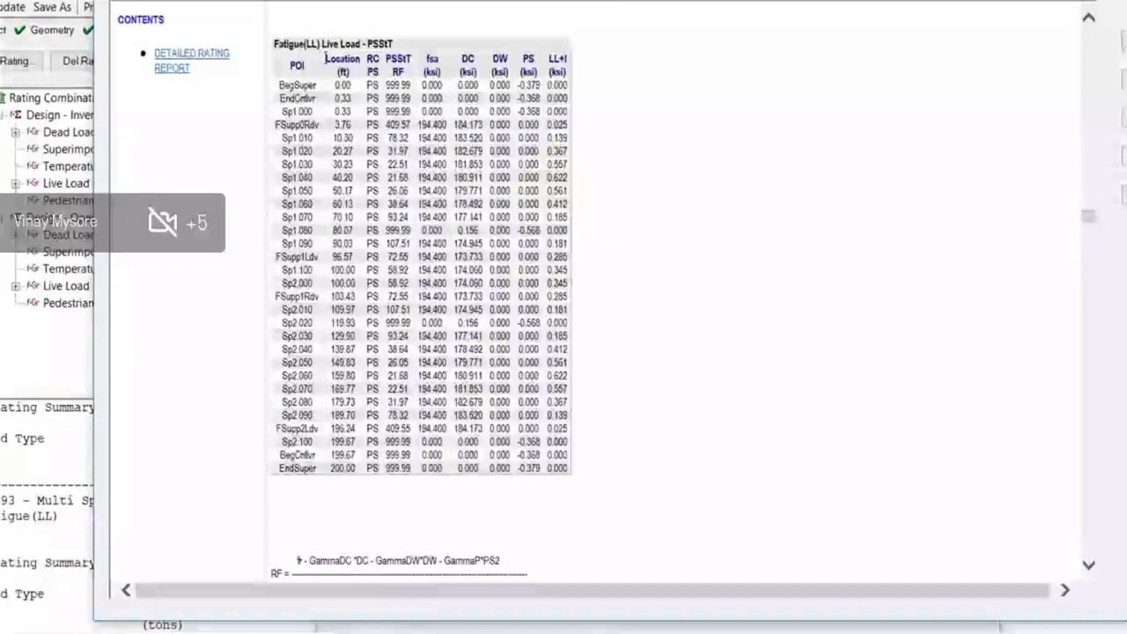
{"action": "scroll", "coordinate": [335, 99], "scroll_direction": "up", "scroll_amount": 5}
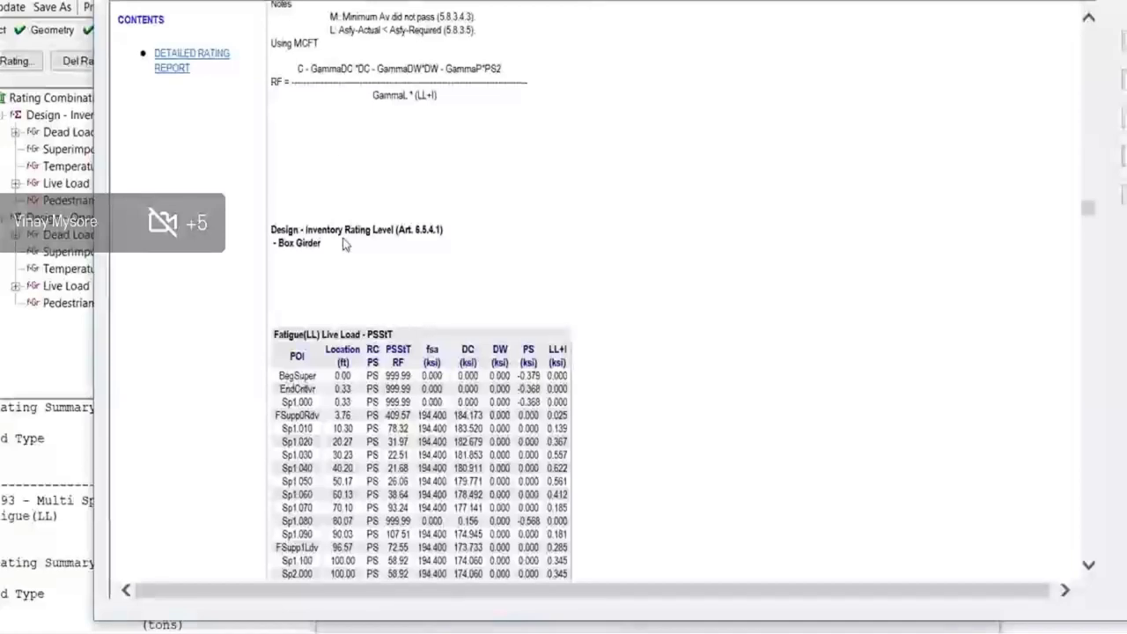
{"action": "left_click_drag", "start_coordinate": [1088, 208], "coordinate": [1082, 296]}
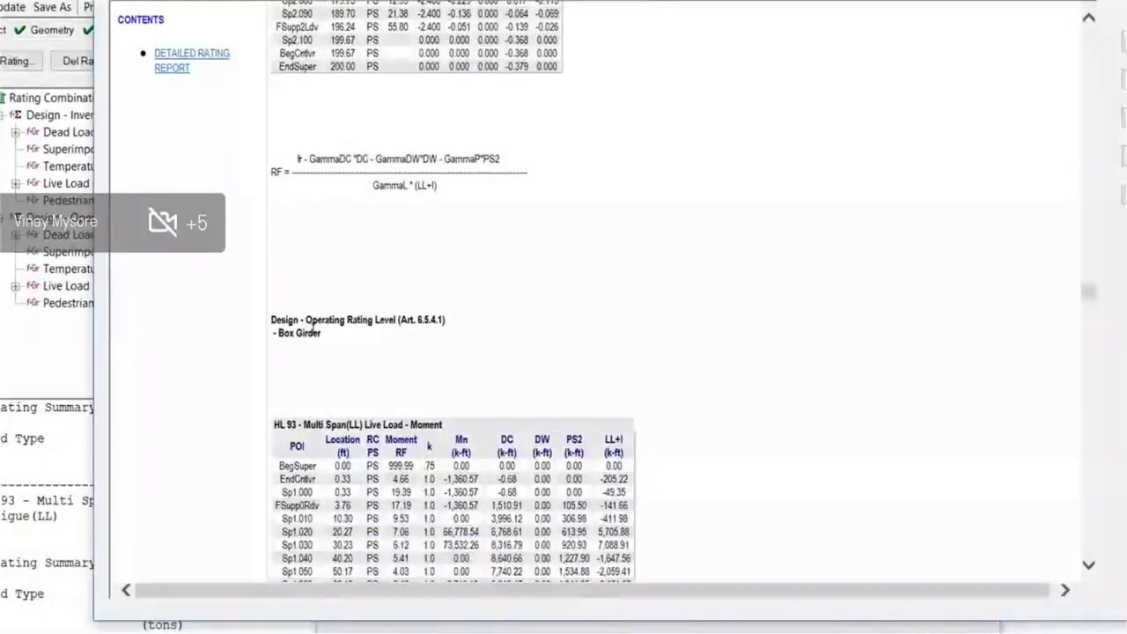
{"action": "scroll", "coordinate": [599, 442], "scroll_direction": "down", "scroll_amount": 10}
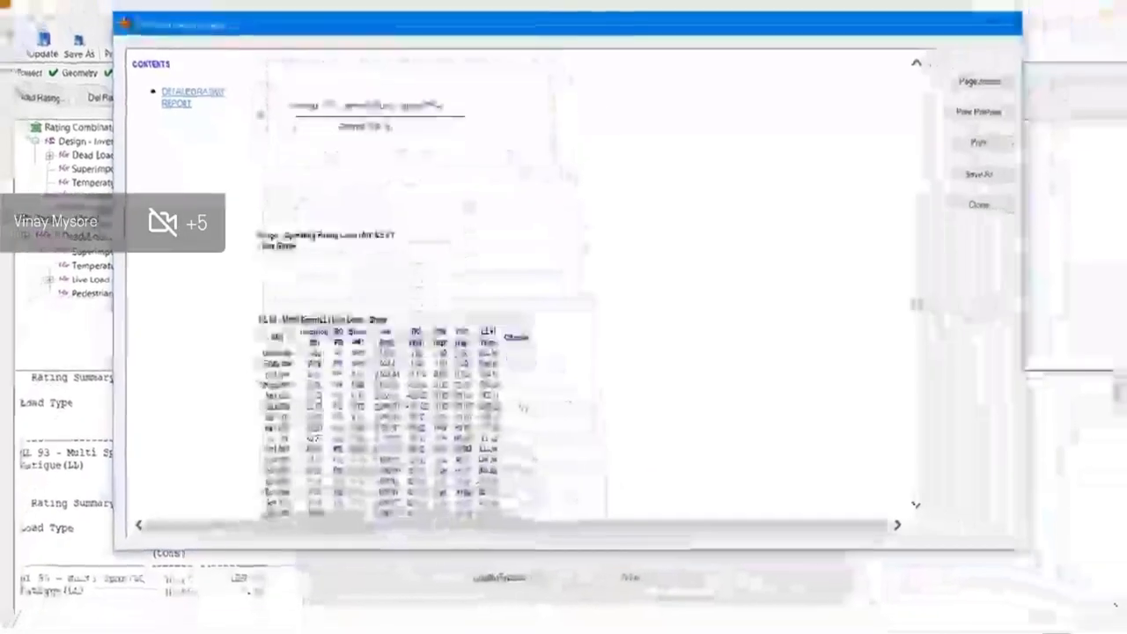
{"action": "scroll", "coordinate": [515, 402], "scroll_direction": "down", "scroll_amount": 2}
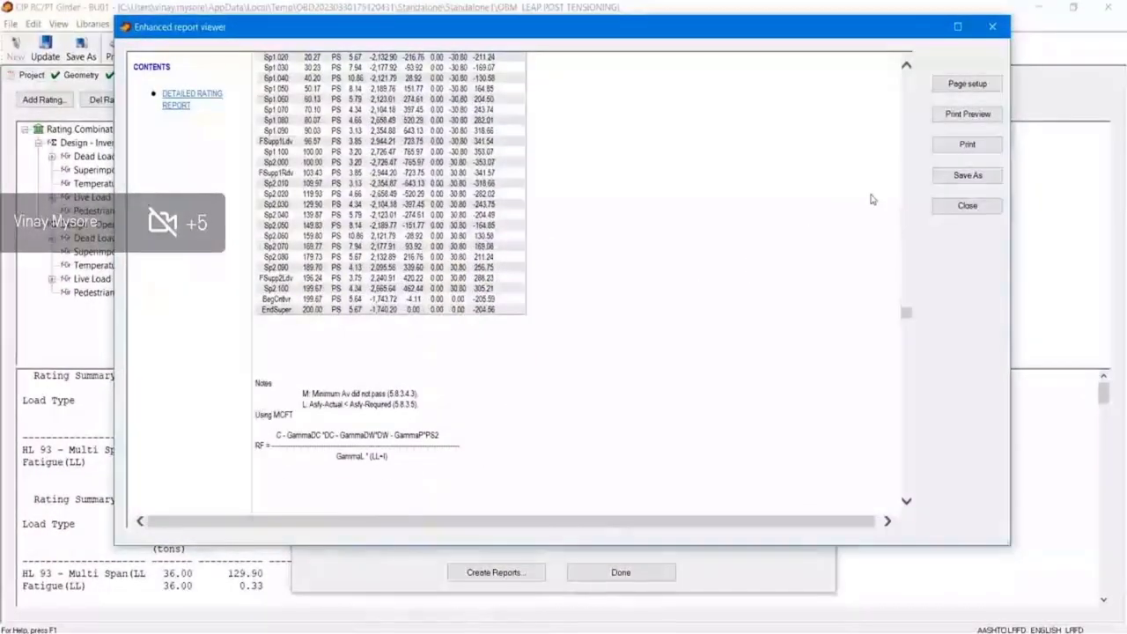
Send all pages of the detailed rating report to Microsoft Print to PDF
{"action": "left_click", "coordinate": [949, 147]}
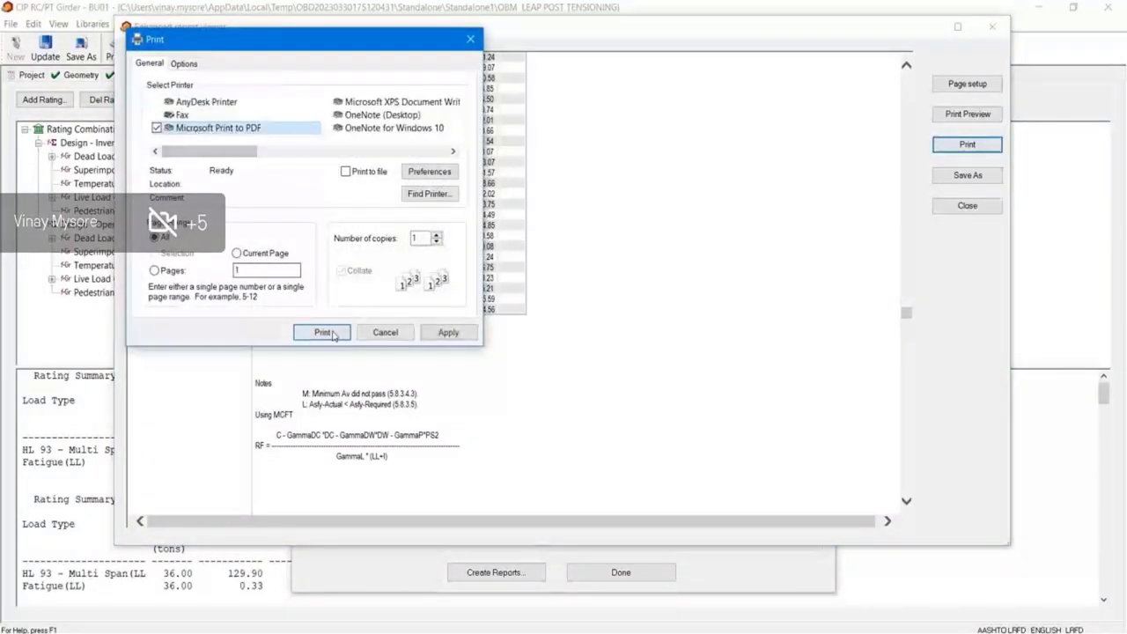
{"action": "left_click", "coordinate": [323, 333]}
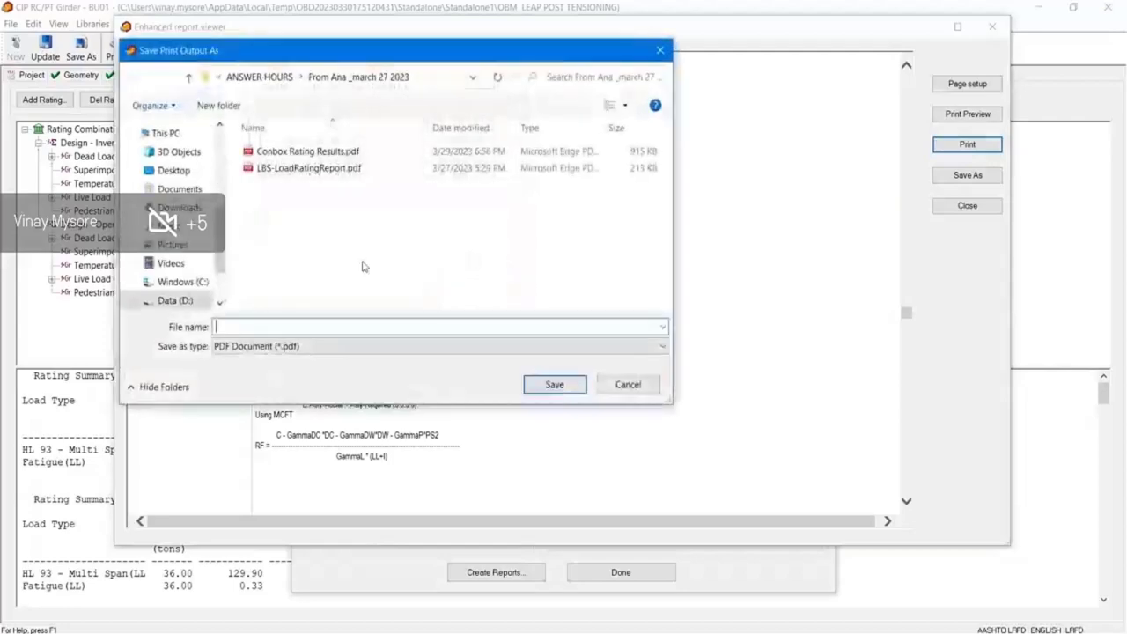
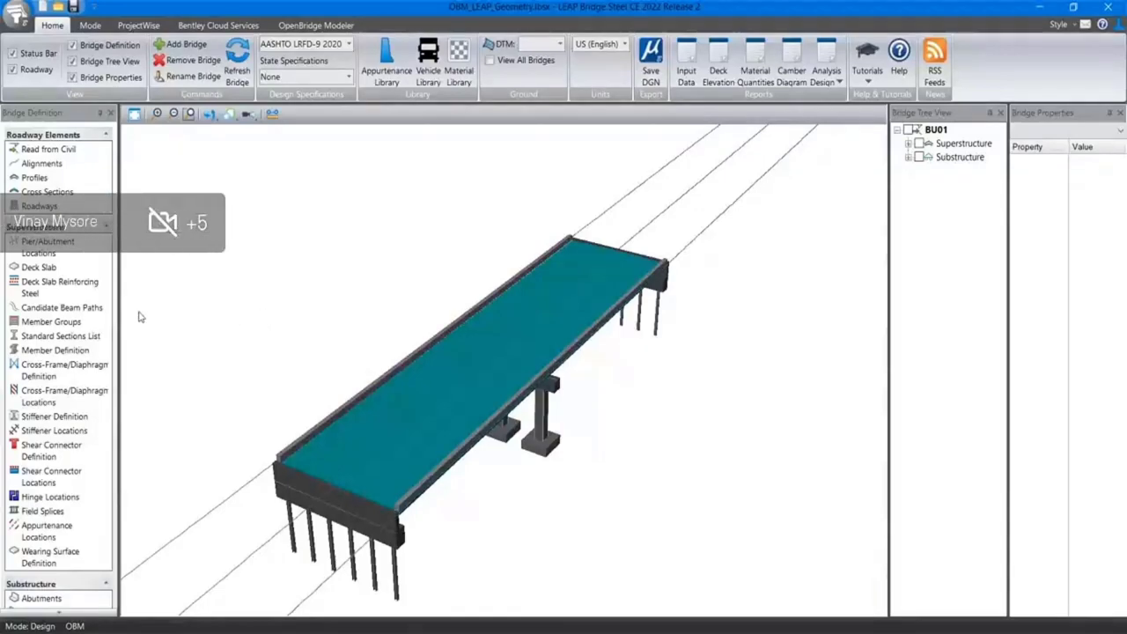
Check the stations, bearings and bearing line offsets of the abutments and pier in LEAP Bridge Steel
{"action": "left_click", "coordinate": [44, 247]}
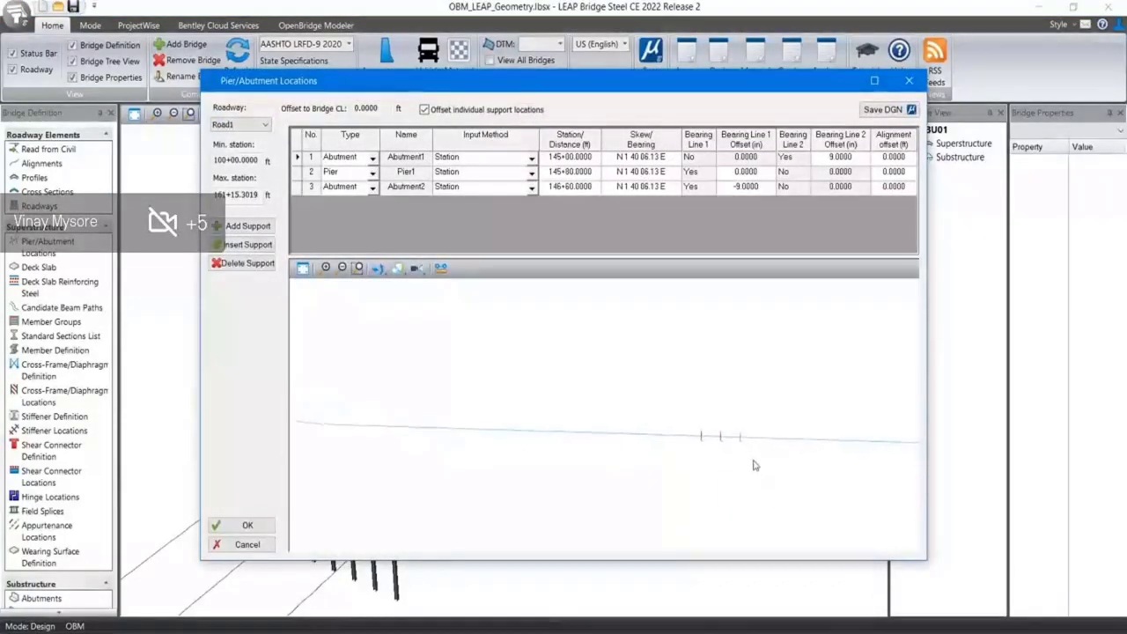
{"action": "left_click", "coordinate": [245, 526]}
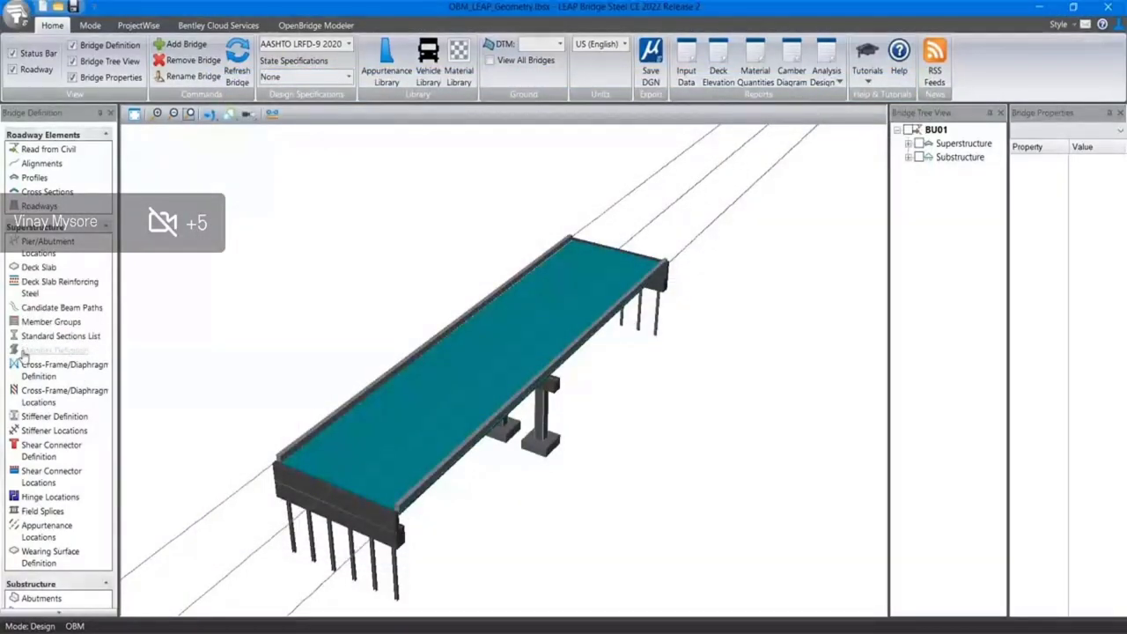
Check the Group 01 member sections and materials, and the properties in the cross-frame/diaphragm definition
{"action": "left_click", "coordinate": [35, 370]}
{"action": "double_click", "coordinate": [429, 347]}
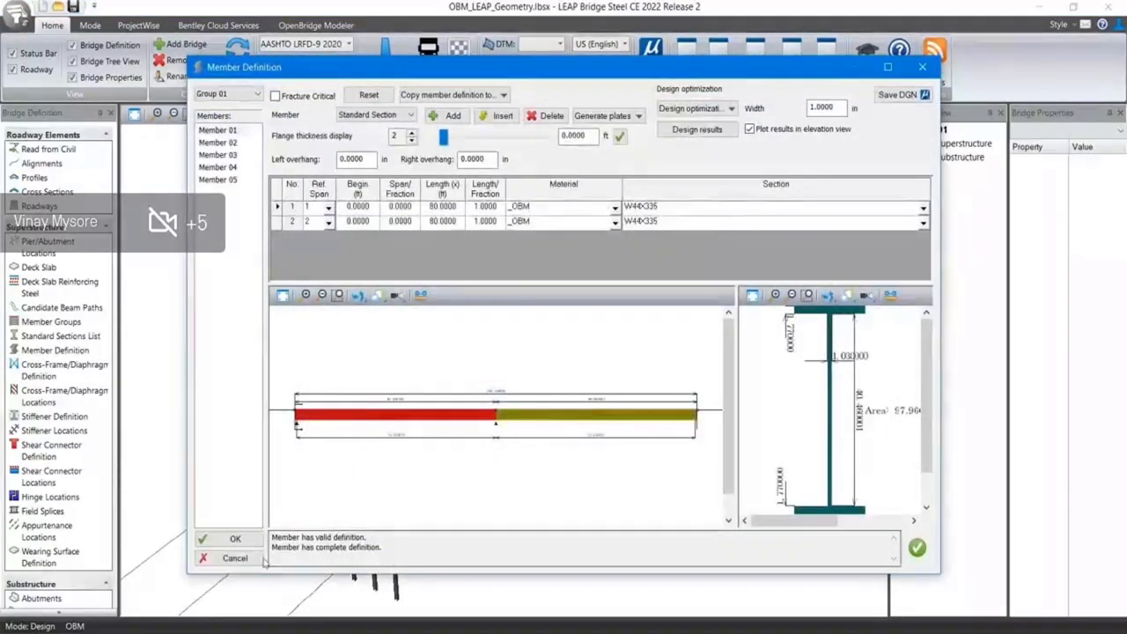
{"action": "left_click", "coordinate": [232, 538]}
{"action": "left_click", "coordinate": [33, 397]}
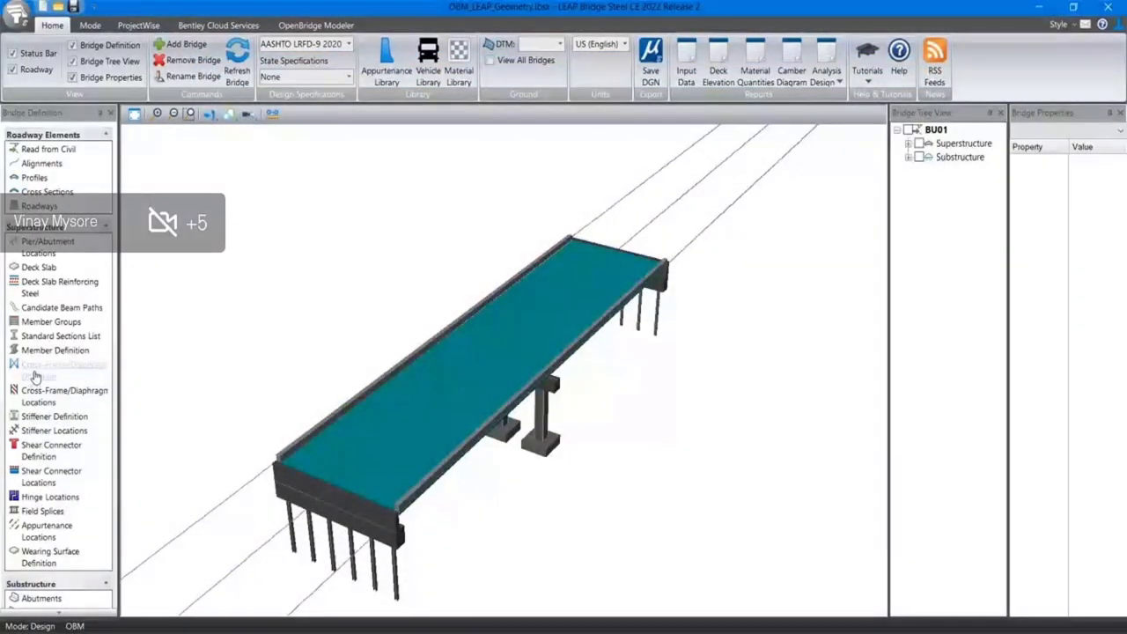
{"action": "double_click", "coordinate": [282, 390]}
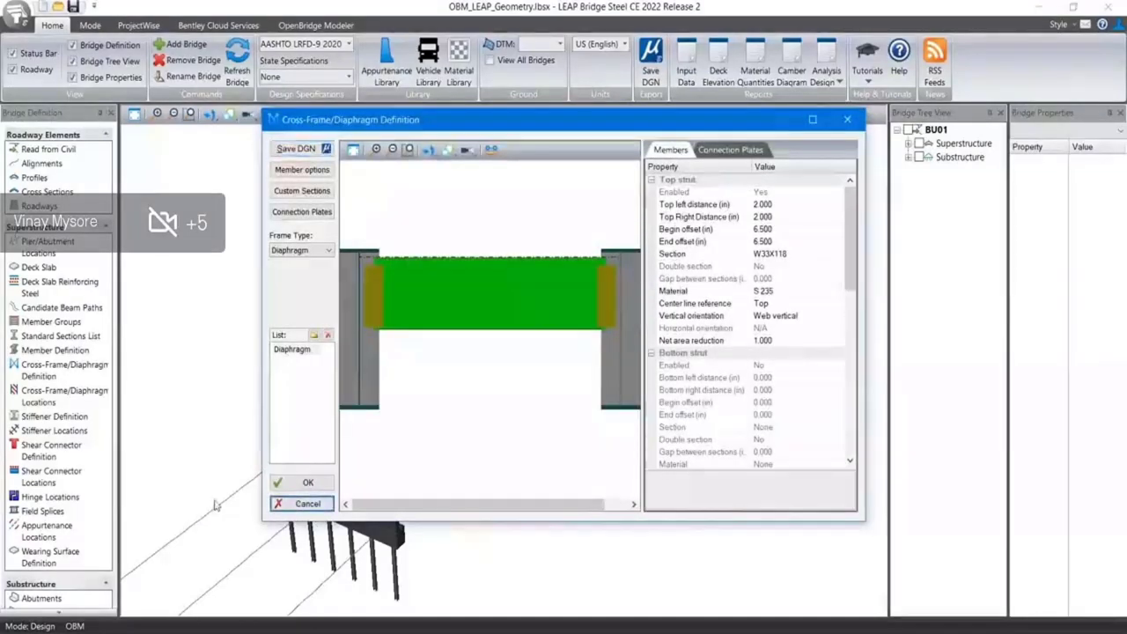
{"action": "left_click", "coordinate": [303, 503]}
Review the bridge loads and the groups within the Final stage Service I (Deflection) and Strength I load combinations
{"action": "scroll", "coordinate": [72, 540], "scroll_direction": "down", "scroll_amount": 5}
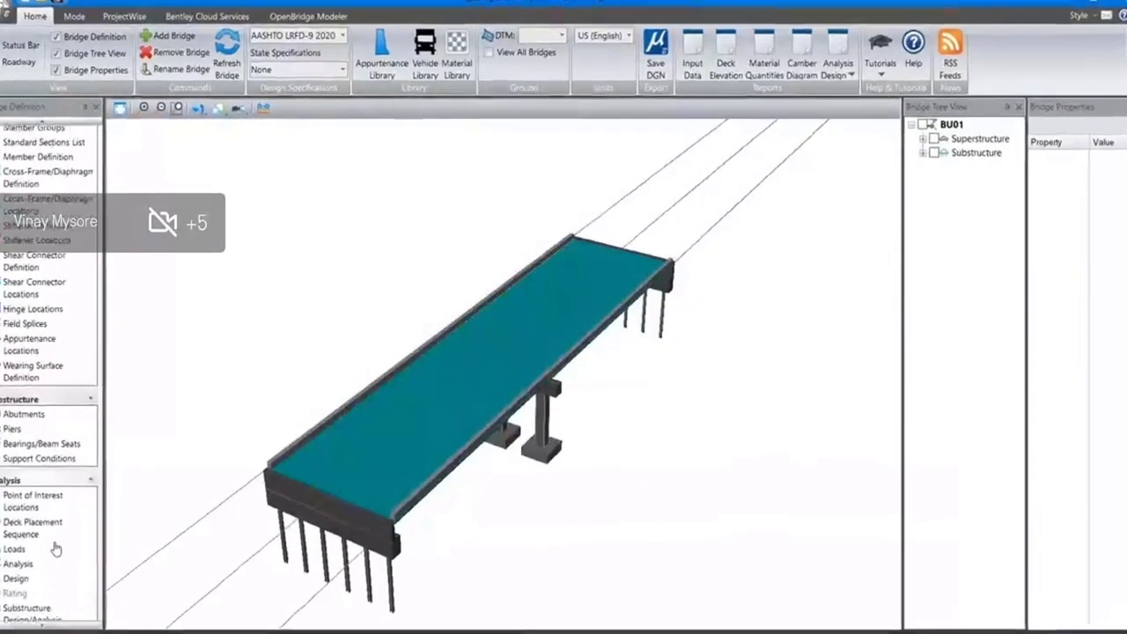
{"action": "left_click", "coordinate": [14, 549]}
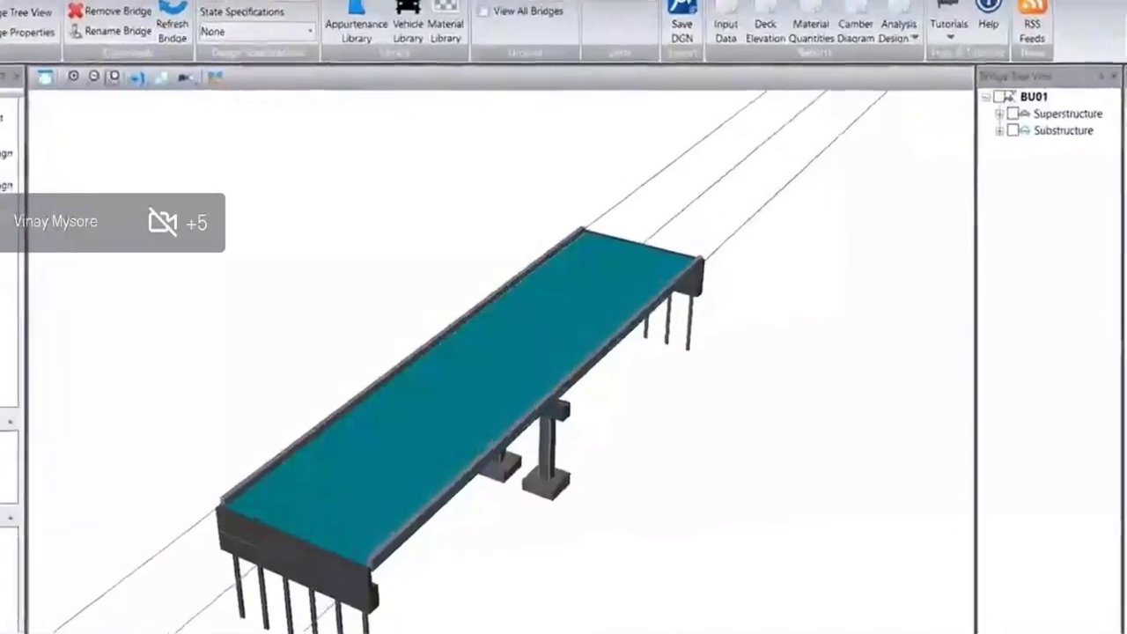
{"action": "left_click", "coordinate": [416, 389]}
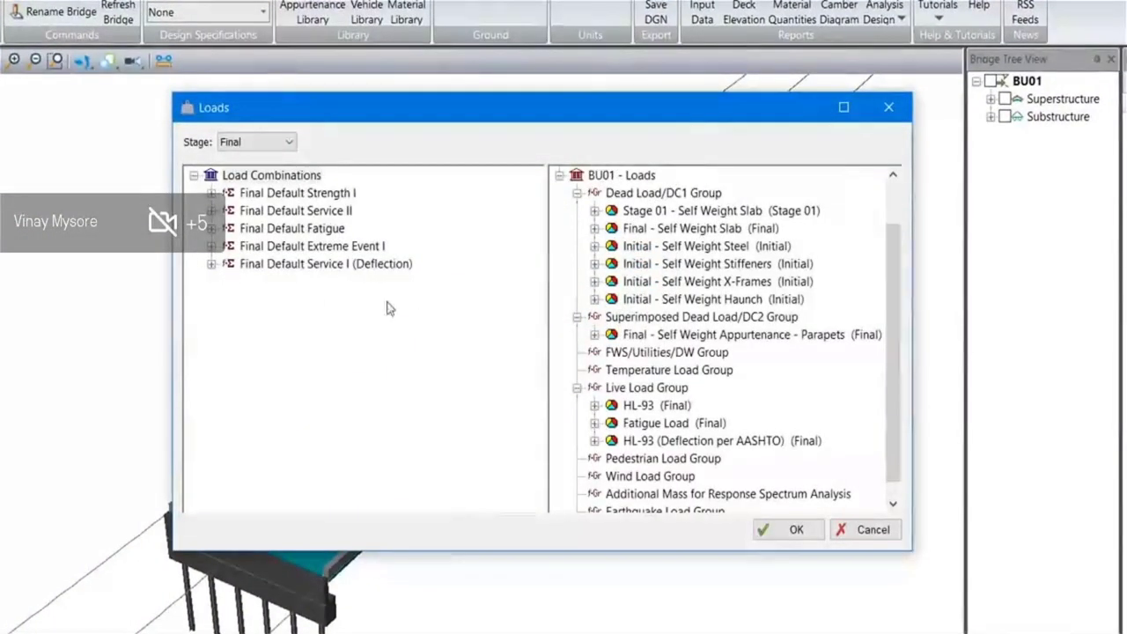
{"action": "scroll", "coordinate": [677, 352], "scroll_direction": "down", "scroll_amount": 1}
{"action": "left_click", "coordinate": [212, 264]}
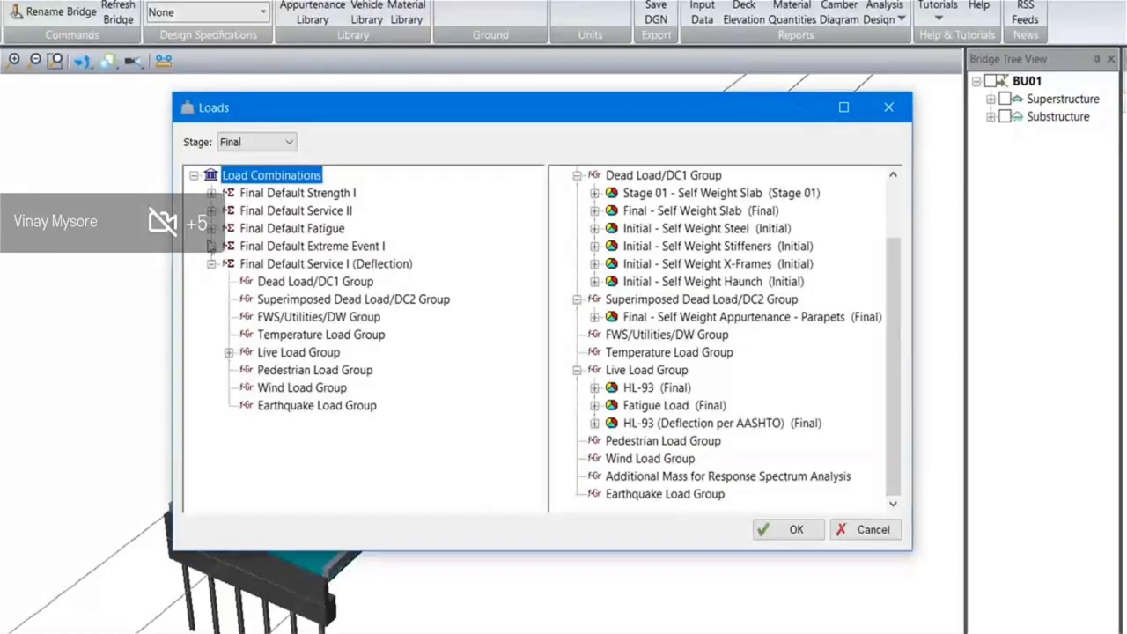
{"action": "left_click", "coordinate": [230, 352]}
{"action": "left_click", "coordinate": [229, 352]}
{"action": "left_click", "coordinate": [212, 264]}
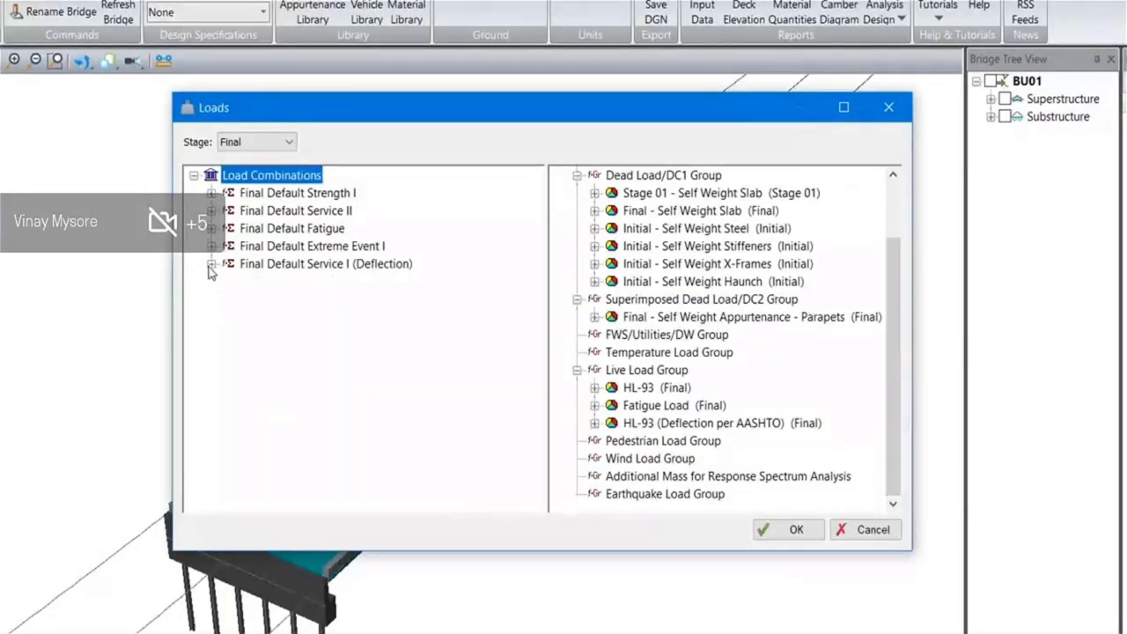
{"action": "left_click", "coordinate": [211, 193]}
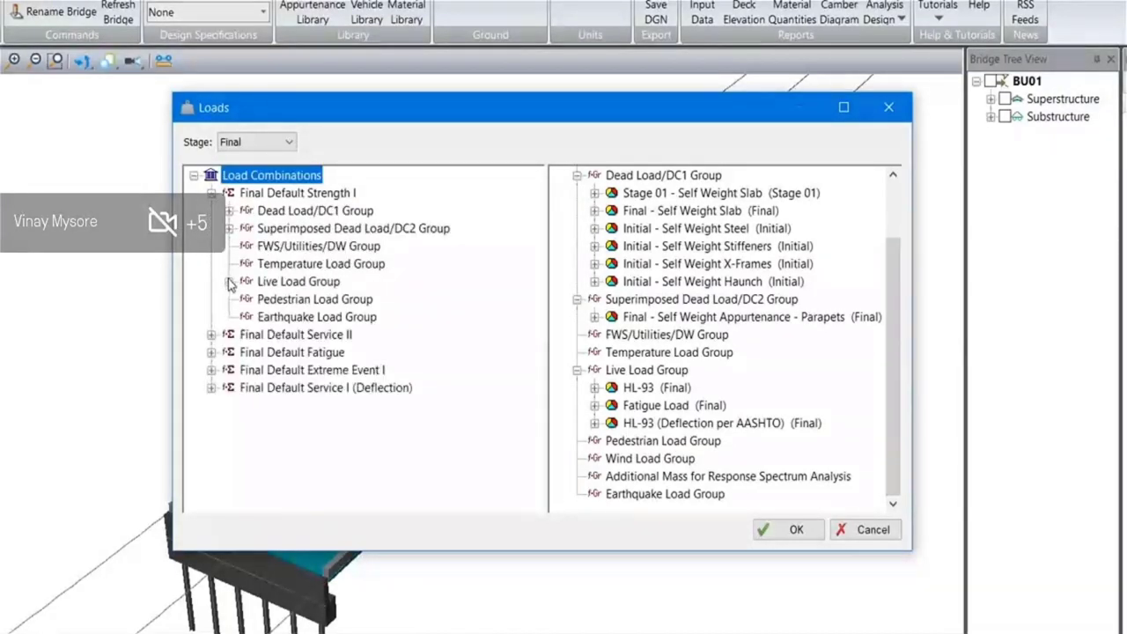
{"action": "left_click", "coordinate": [211, 193]}
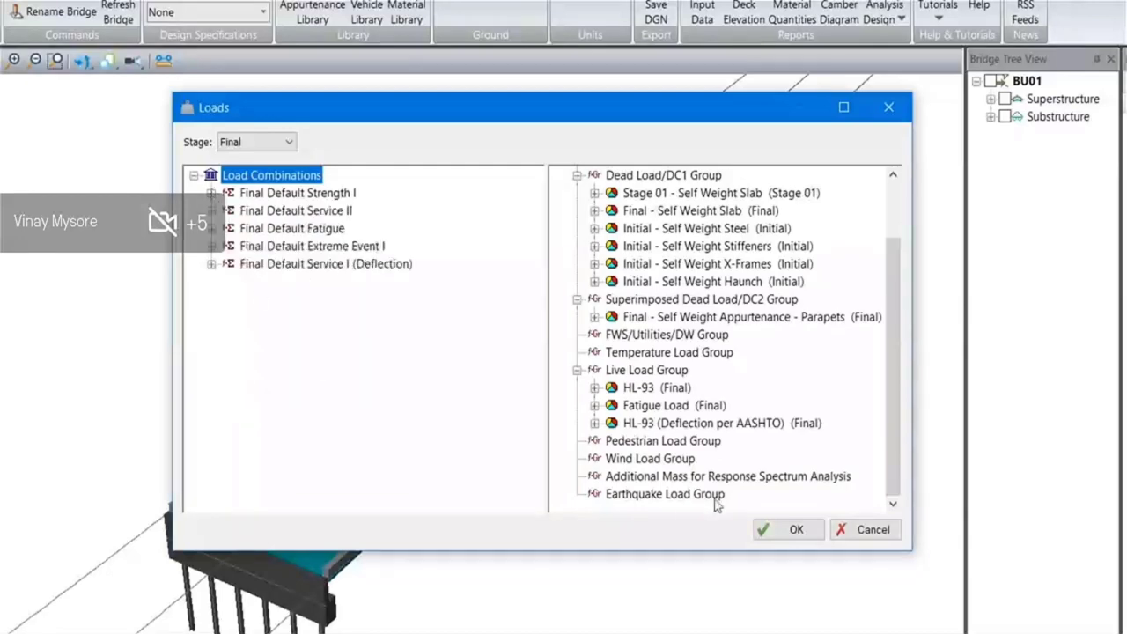
{"action": "left_click", "coordinate": [781, 529]}
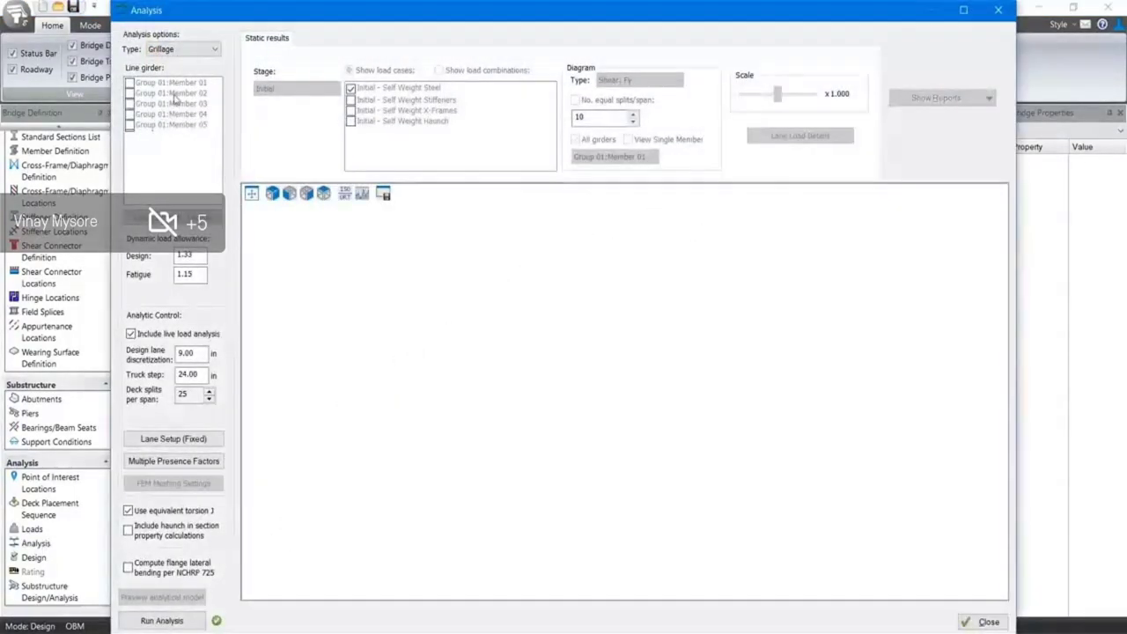
Set the analysis type to Finite Element and run the analysis
{"action": "left_click", "coordinate": [176, 49]}
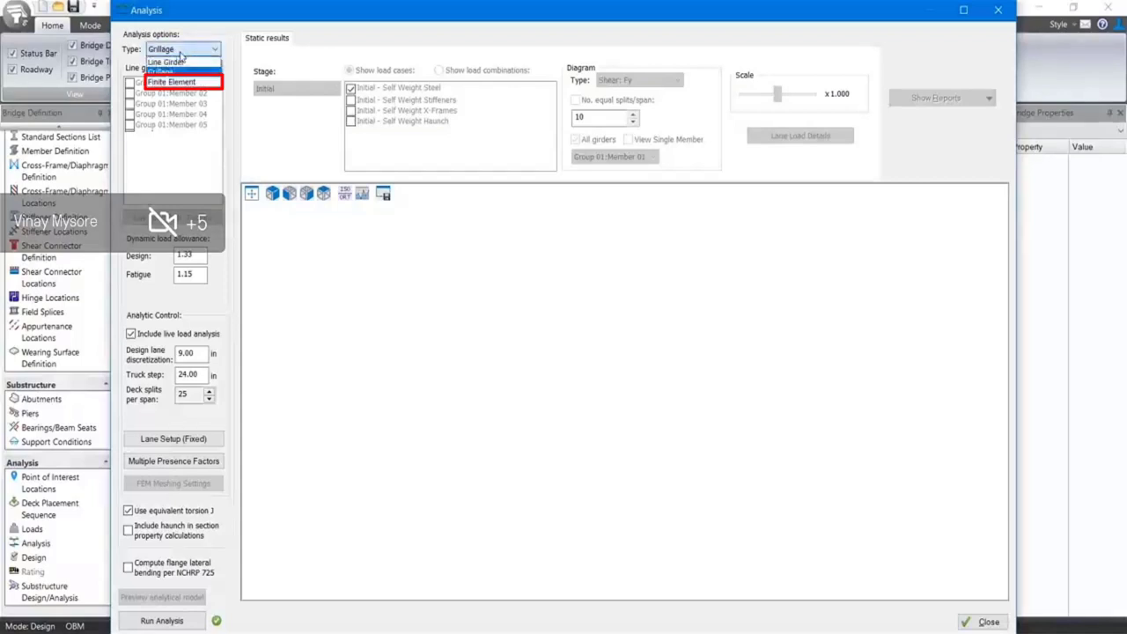
{"action": "left_click", "coordinate": [180, 82]}
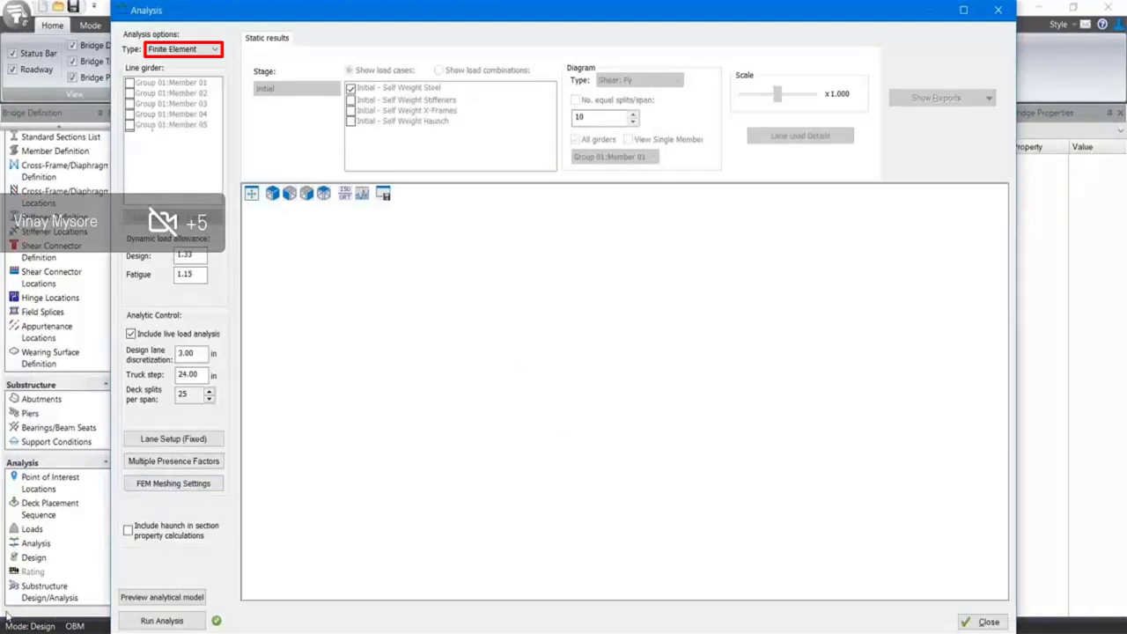
{"action": "left_click", "coordinate": [141, 620]}
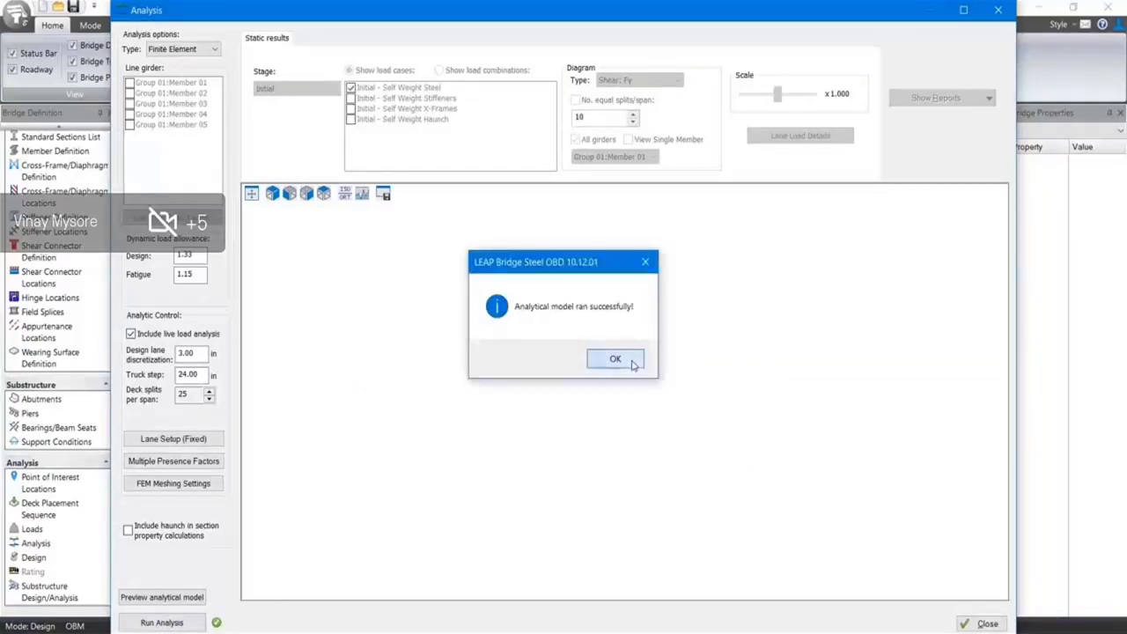
{"action": "left_click", "coordinate": [616, 358]}
Display the Final stage HL-93 results as a Moment: Mz diagram for all girders, and close the analysis
{"action": "left_click", "coordinate": [335, 88]}
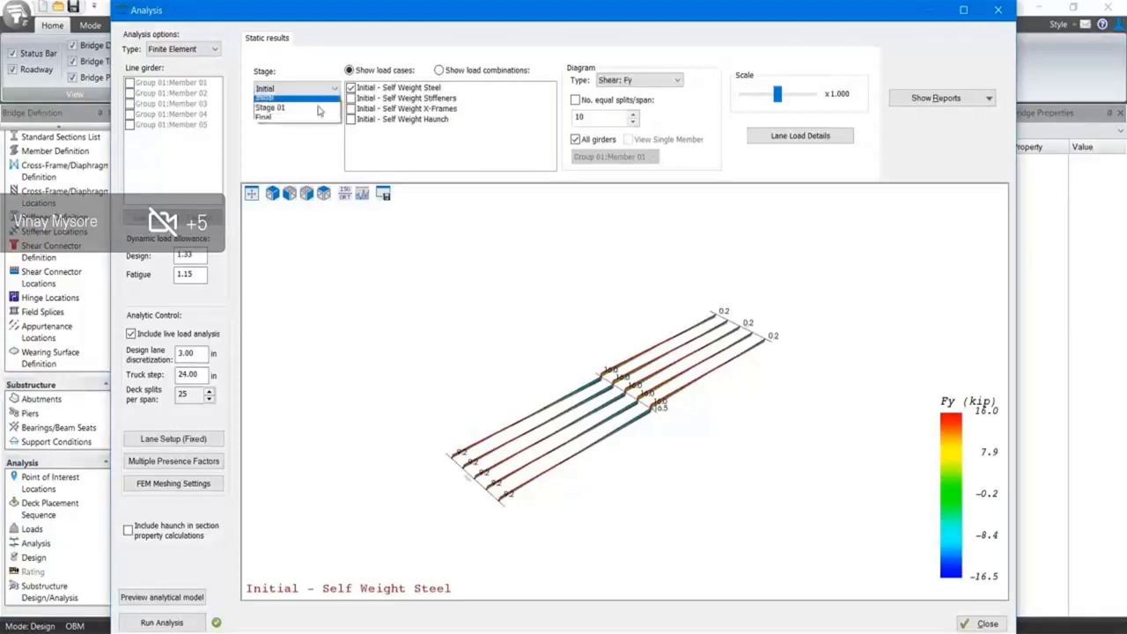
{"action": "left_click", "coordinate": [282, 118]}
{"action": "left_click", "coordinate": [639, 80]}
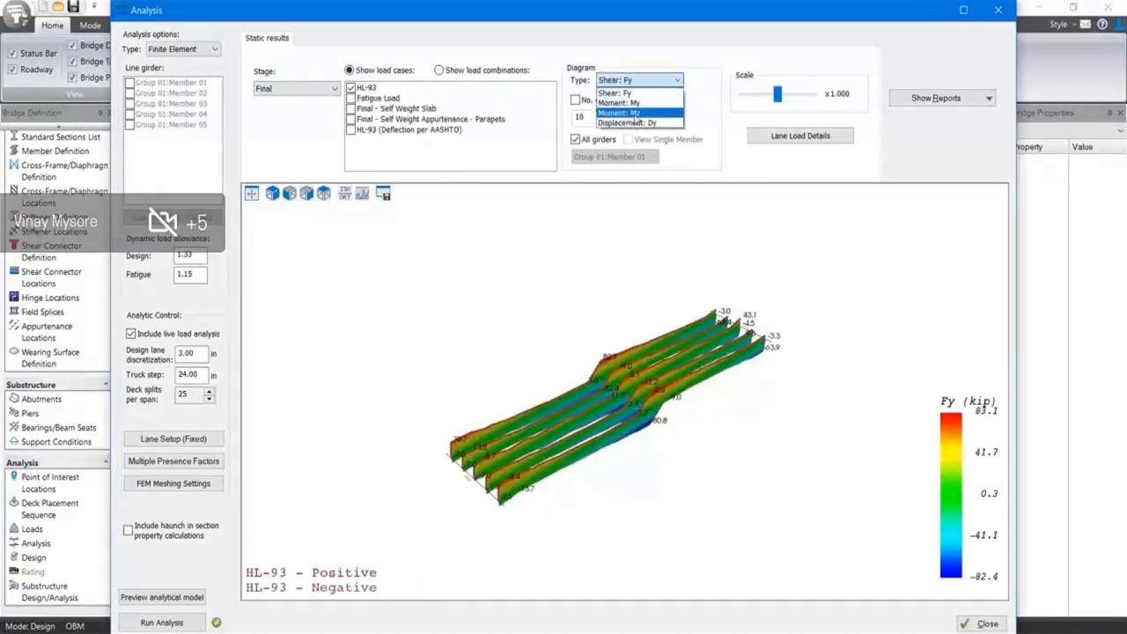
{"action": "left_click", "coordinate": [628, 113]}
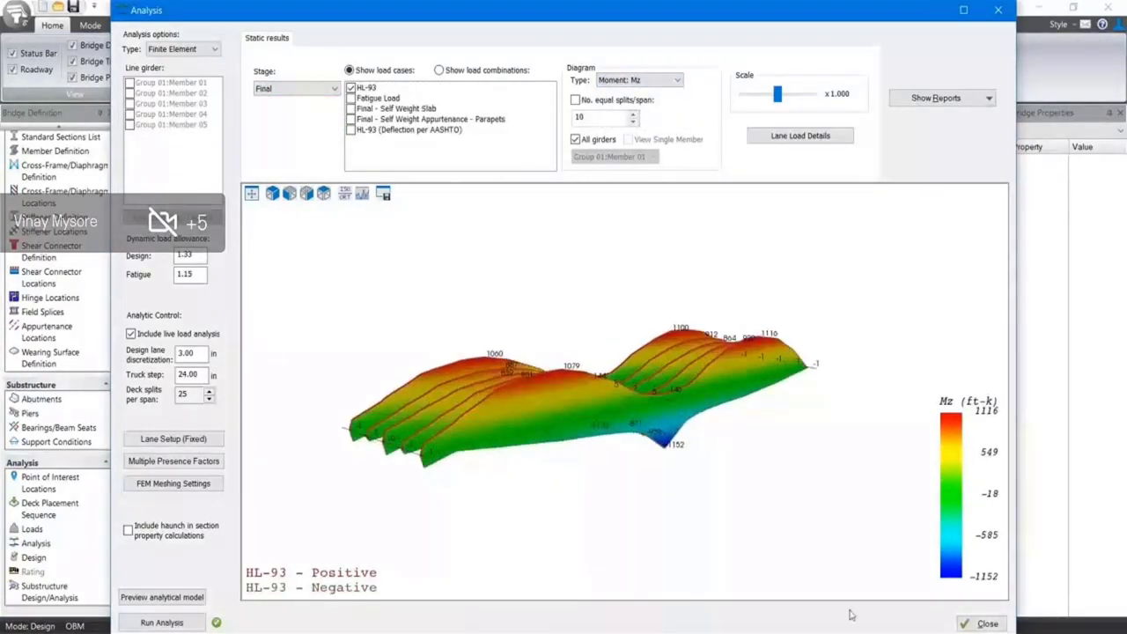
{"action": "left_click", "coordinate": [967, 624]}
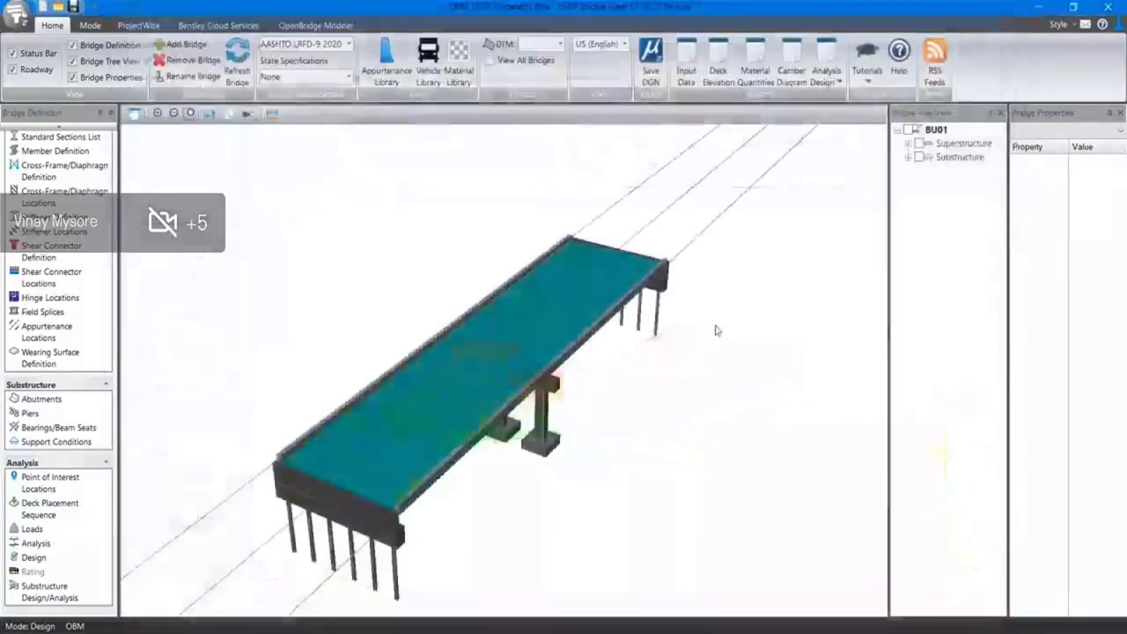
Run the design check for the bridge and request the Design Check report
{"action": "left_click", "coordinate": [34, 559]}
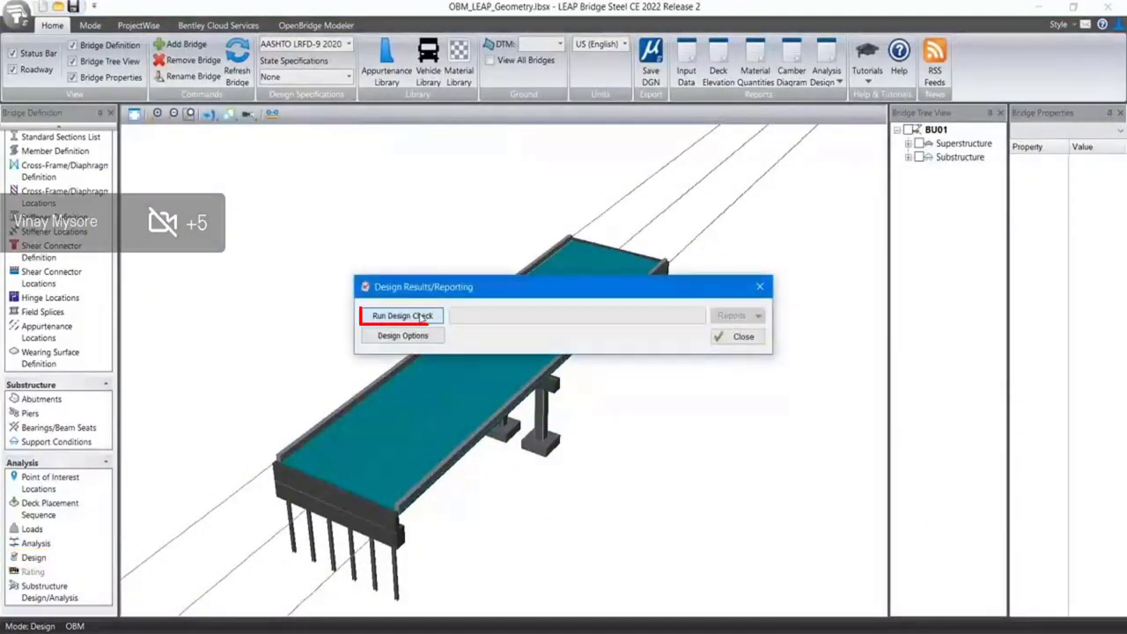
{"action": "left_click", "coordinate": [414, 316]}
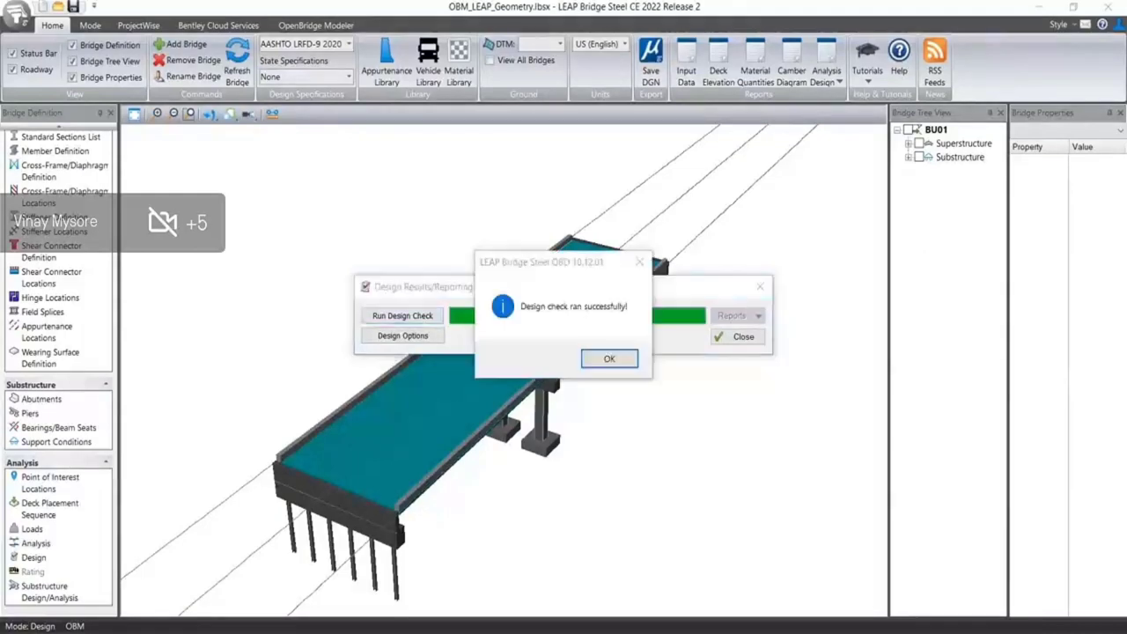
{"action": "left_click", "coordinate": [610, 360]}
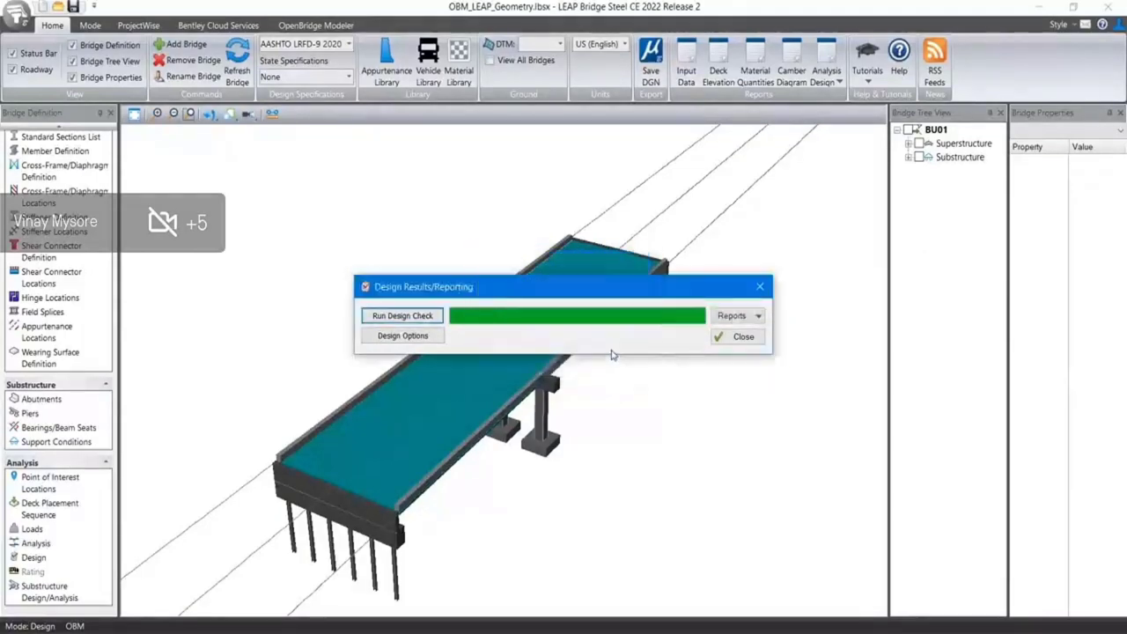
{"action": "left_click", "coordinate": [732, 316]}
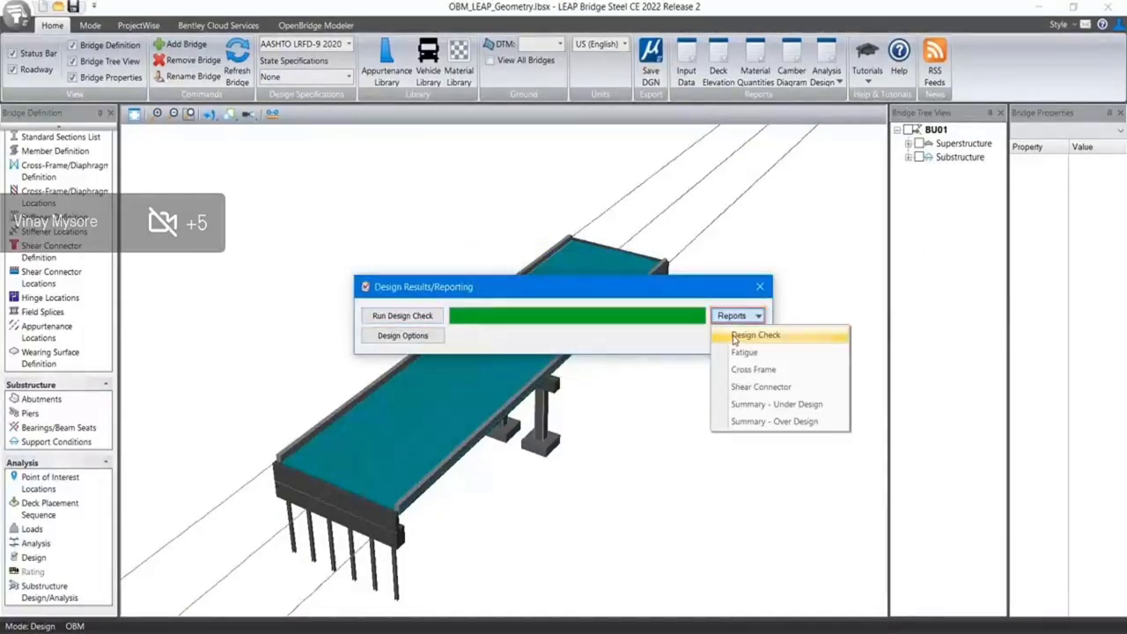
{"action": "left_click", "coordinate": [712, 232]}
{"action": "left_click", "coordinate": [744, 336]}
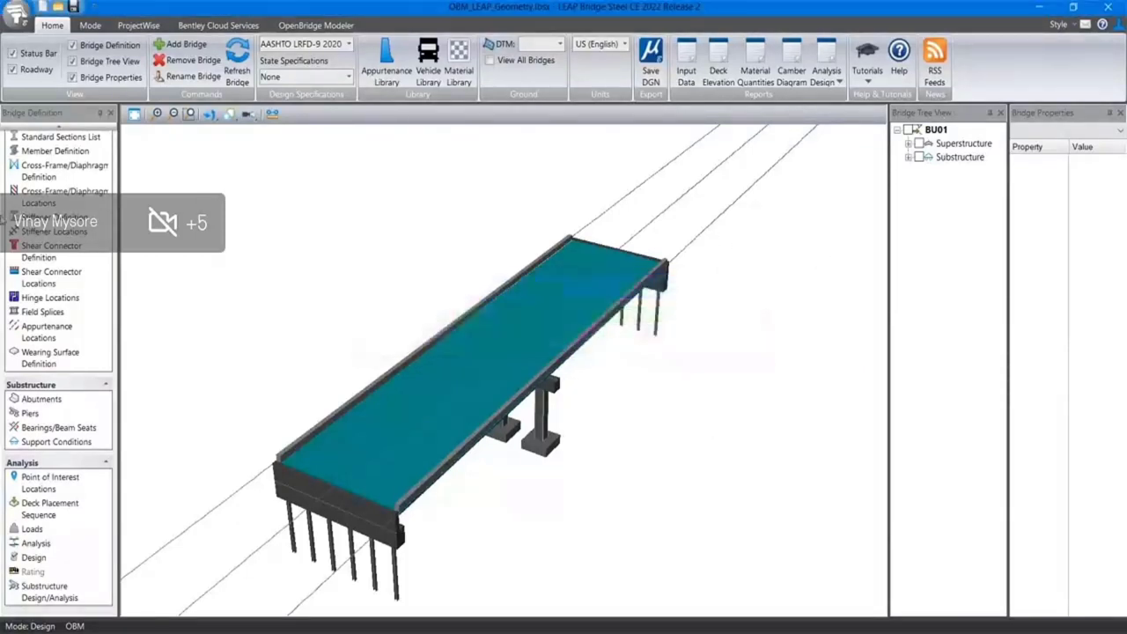
Save the model under the file name OBM_LEAP STEEL_Geometry and switch the bridge to Rating mode
{"action": "left_click", "coordinate": [74, 7]}
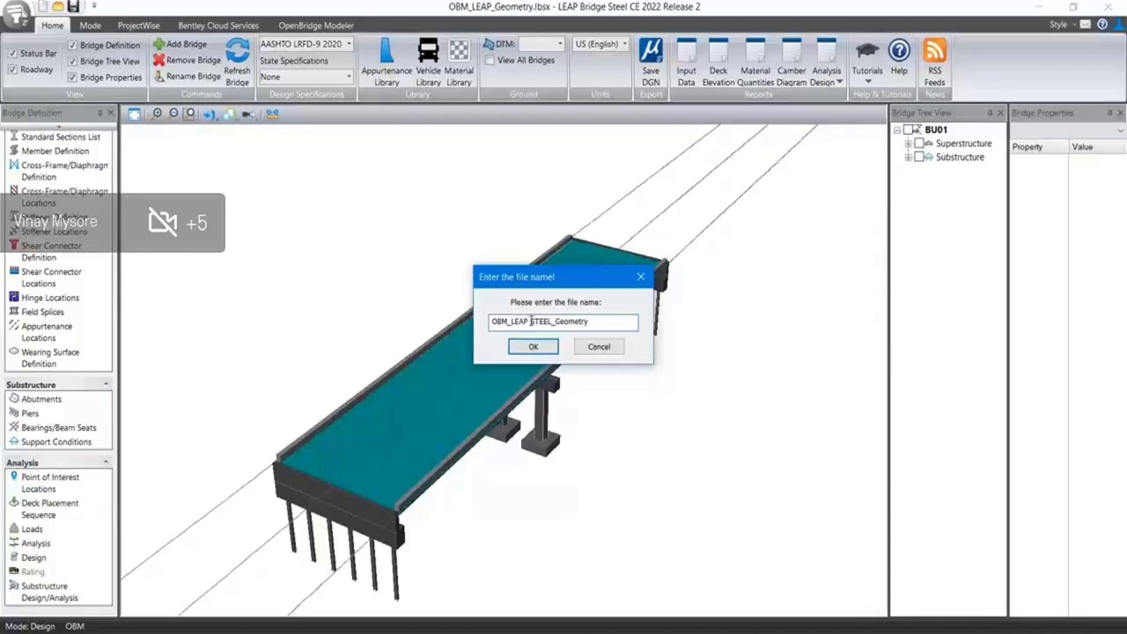
{"action": "key", "text": "Return"}
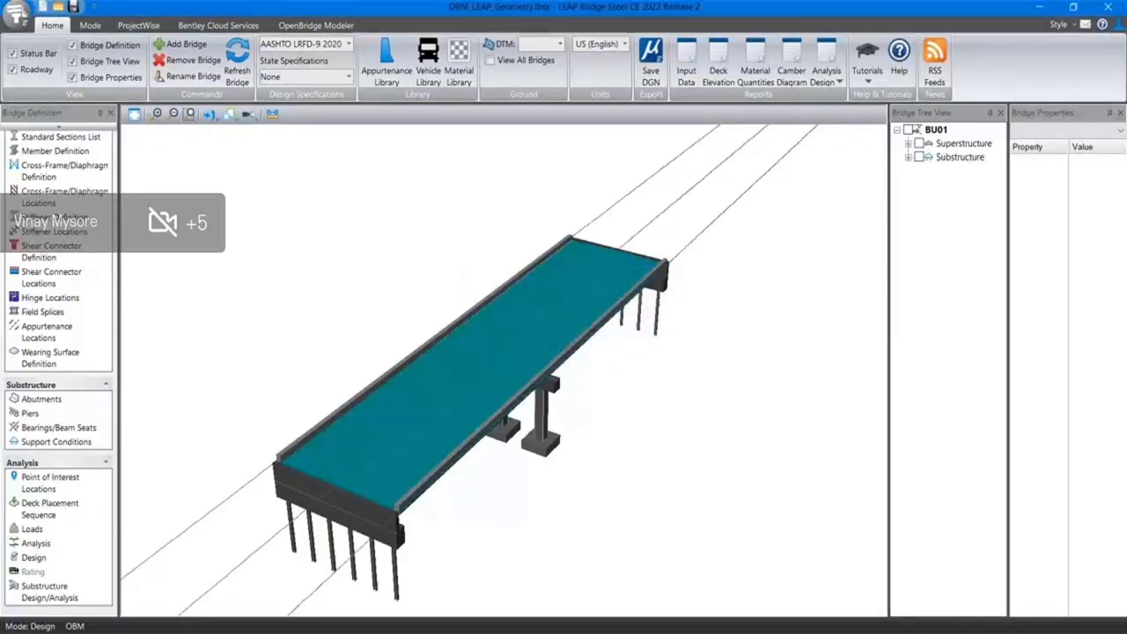
{"action": "left_click", "coordinate": [89, 25]}
{"action": "left_click", "coordinate": [24, 68]}
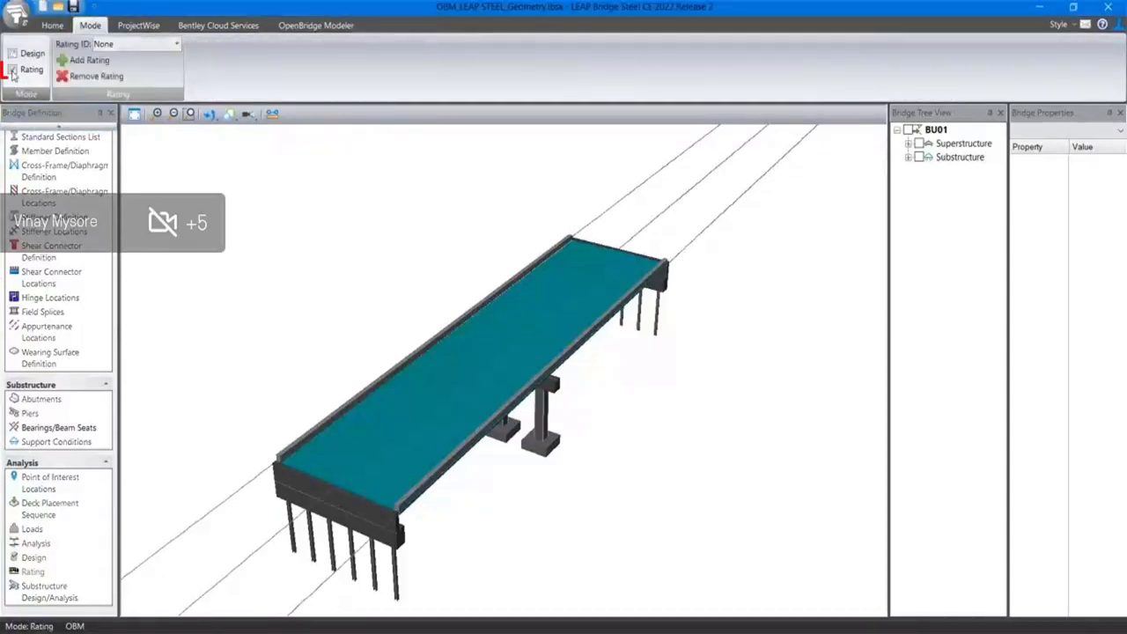
Add a rating with the ID Rating 01 by copying the Design Bridge
{"action": "left_click", "coordinate": [175, 46]}
{"action": "left_click", "coordinate": [150, 62]}
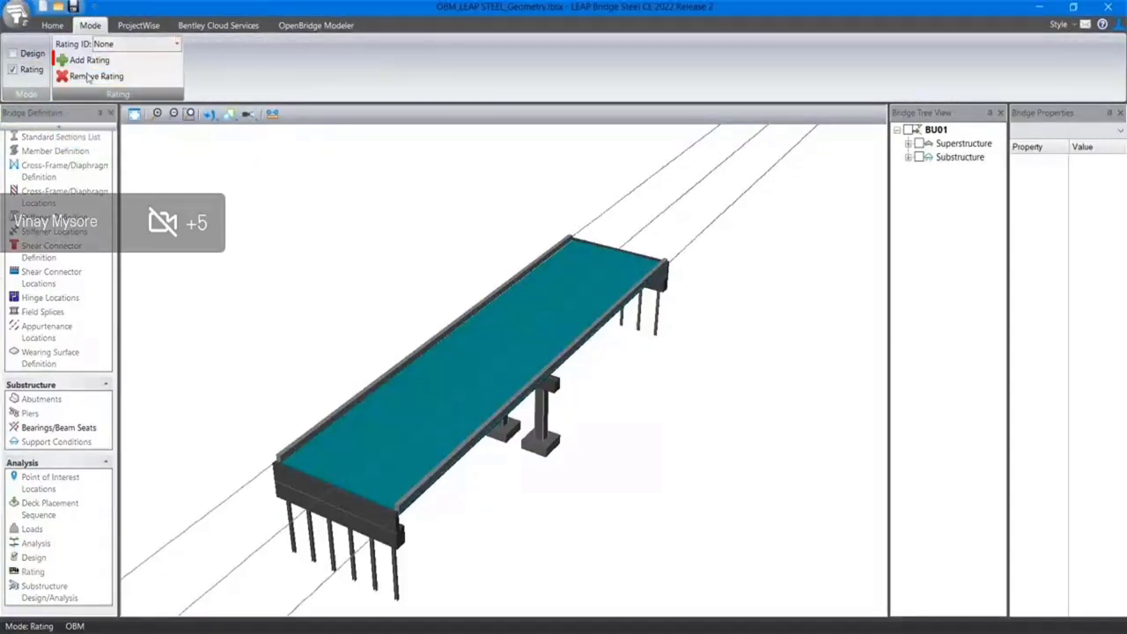
{"action": "left_click", "coordinate": [88, 59]}
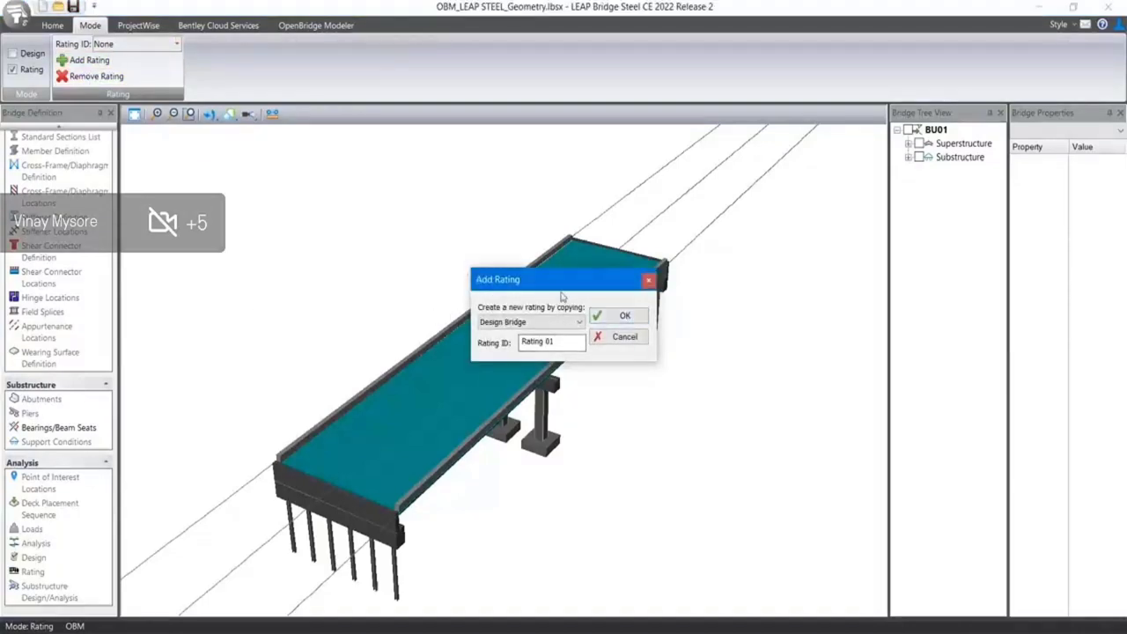
{"action": "left_click_drag", "start_coordinate": [561, 279], "coordinate": [268, 191]}
{"action": "left_click", "coordinate": [326, 229]}
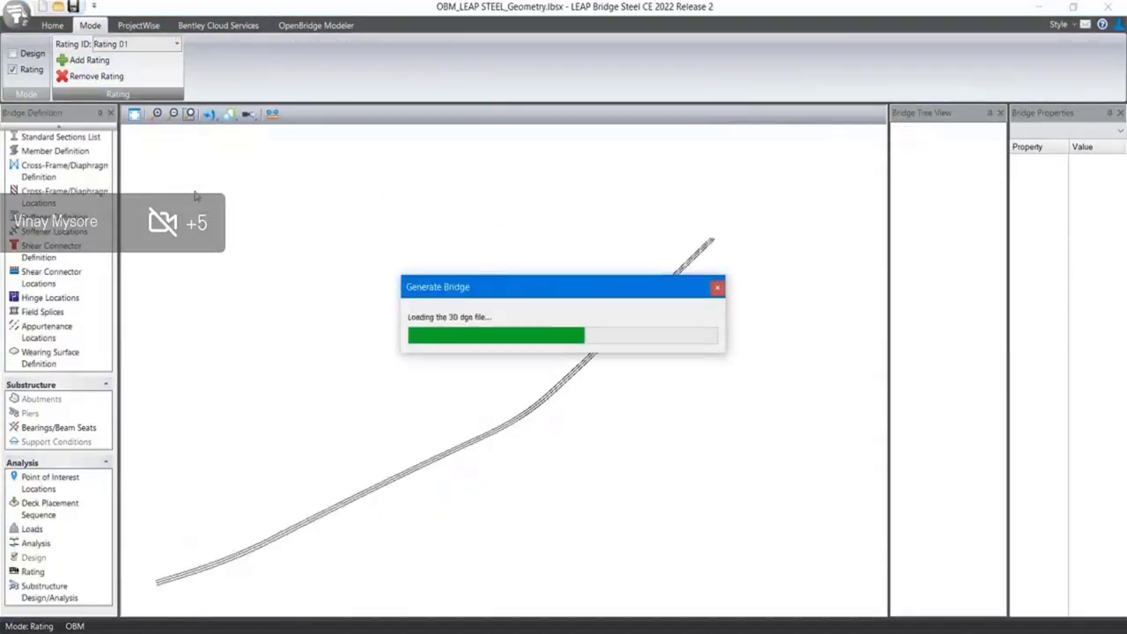
Review the Design Inventory and Design Operating rating combinations in the Rating 01 loads
{"action": "scroll", "coordinate": [672, 328], "scroll_direction": "up", "scroll_amount": 5}
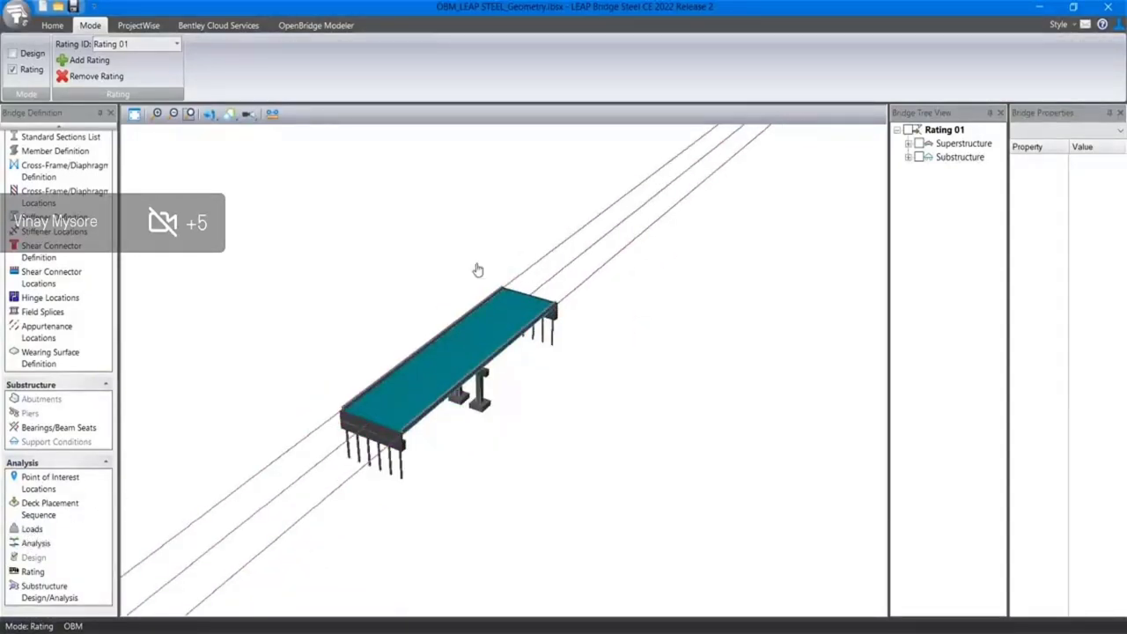
{"action": "left_click", "coordinate": [310, 217]}
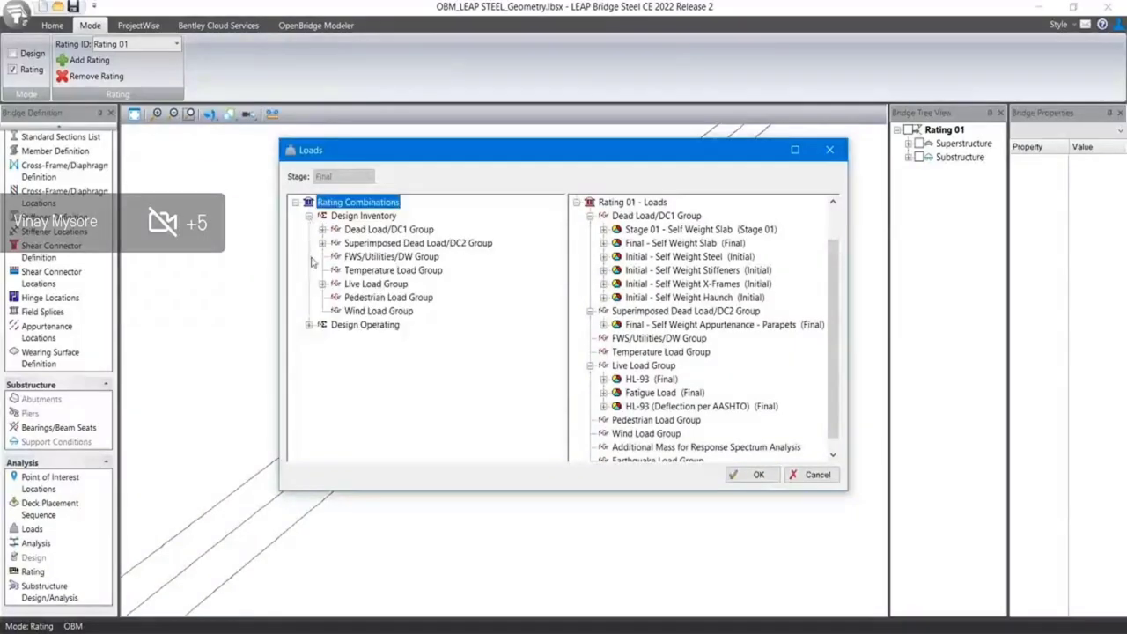
{"action": "left_click", "coordinate": [310, 325]}
{"action": "left_click", "coordinate": [751, 475]}
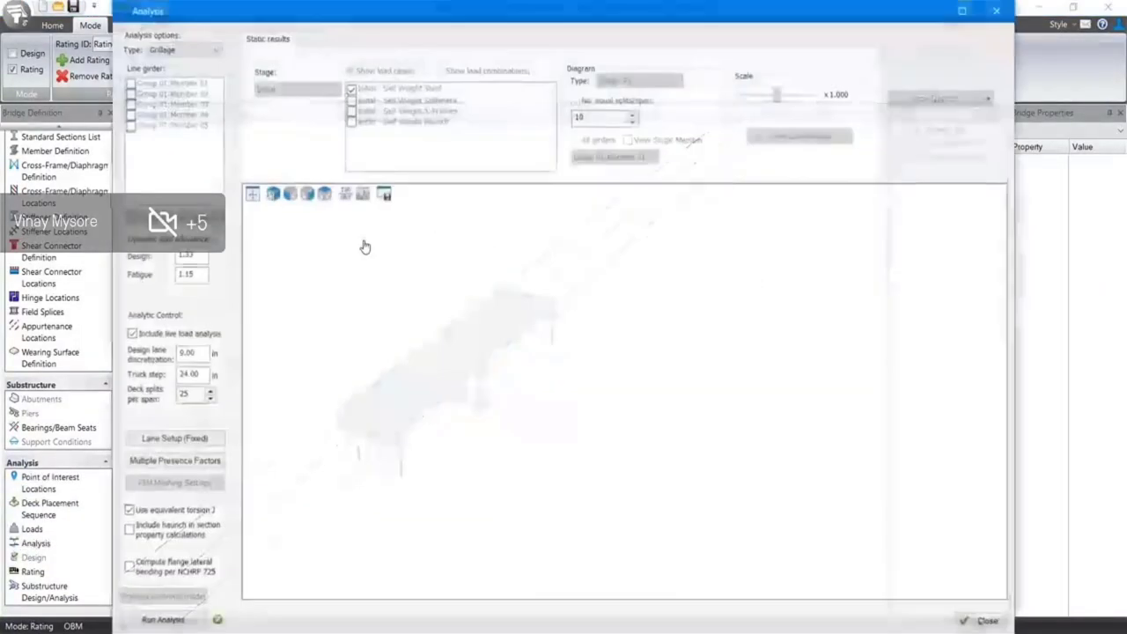
Set the Rating 01 analysis type to Finite Element and check the FEM meshing settings without changing them
{"action": "left_click", "coordinate": [183, 49]}
{"action": "left_click", "coordinate": [173, 82]}
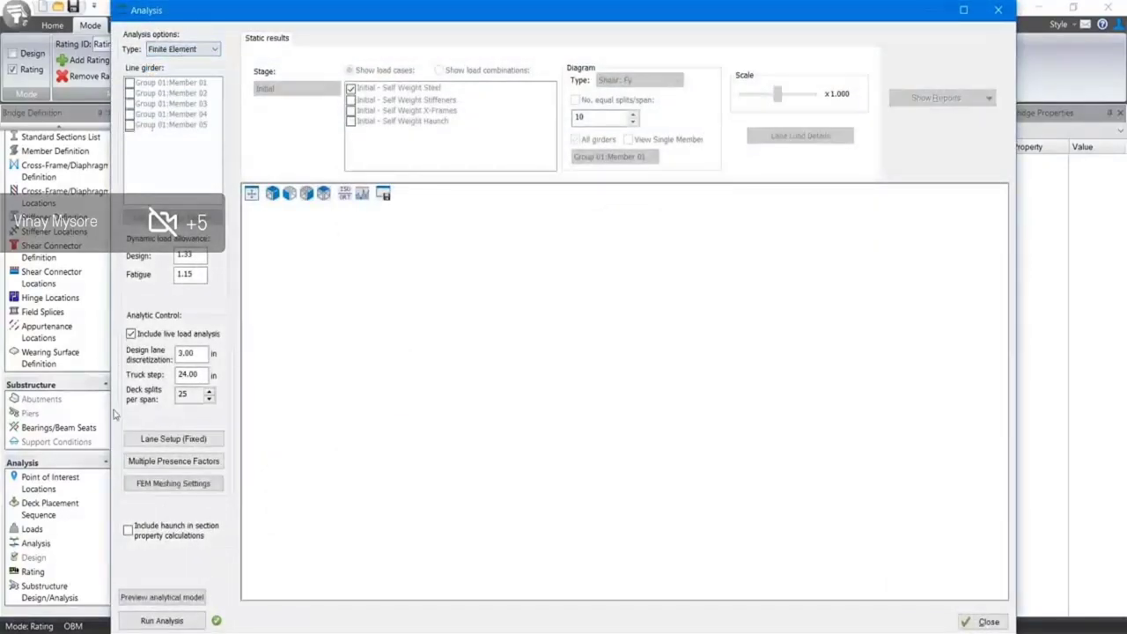
{"action": "left_click", "coordinate": [145, 484]}
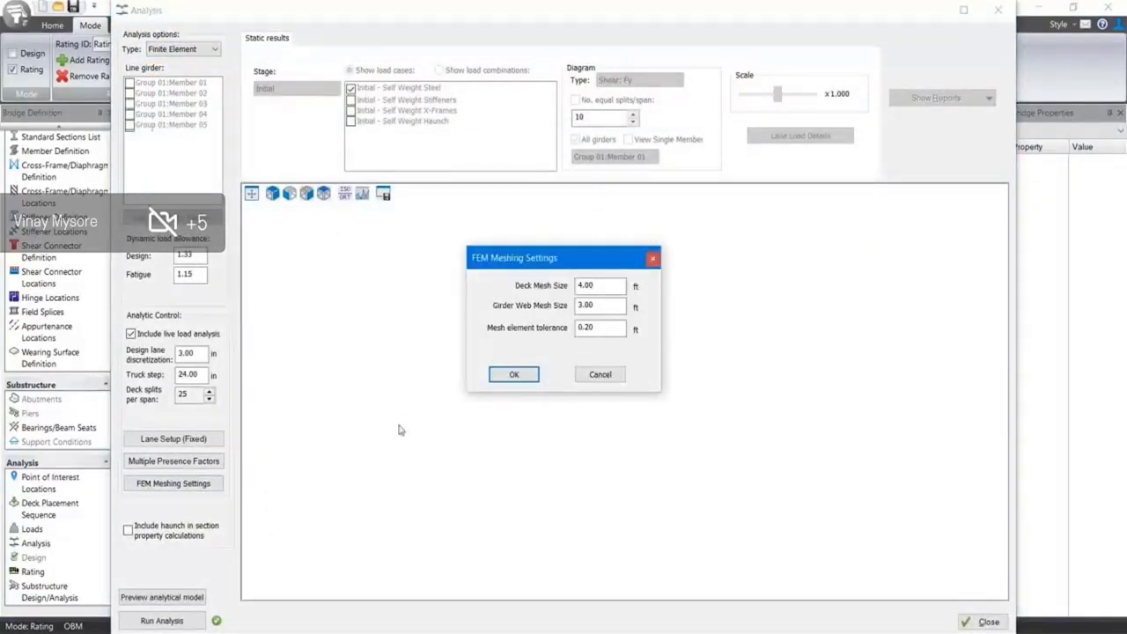
{"action": "left_click", "coordinate": [597, 374]}
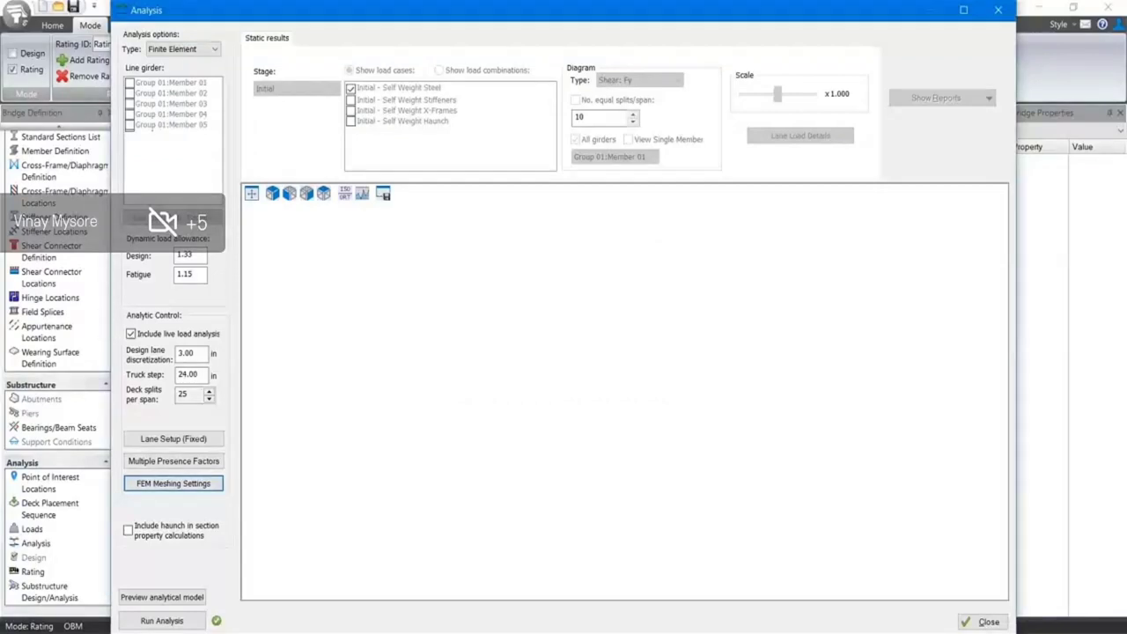
Run the Rating 01 finite element analysis and display the Final stage HL-93 Displacement: Dy diagram for all girders
{"action": "left_click", "coordinate": [141, 621]}
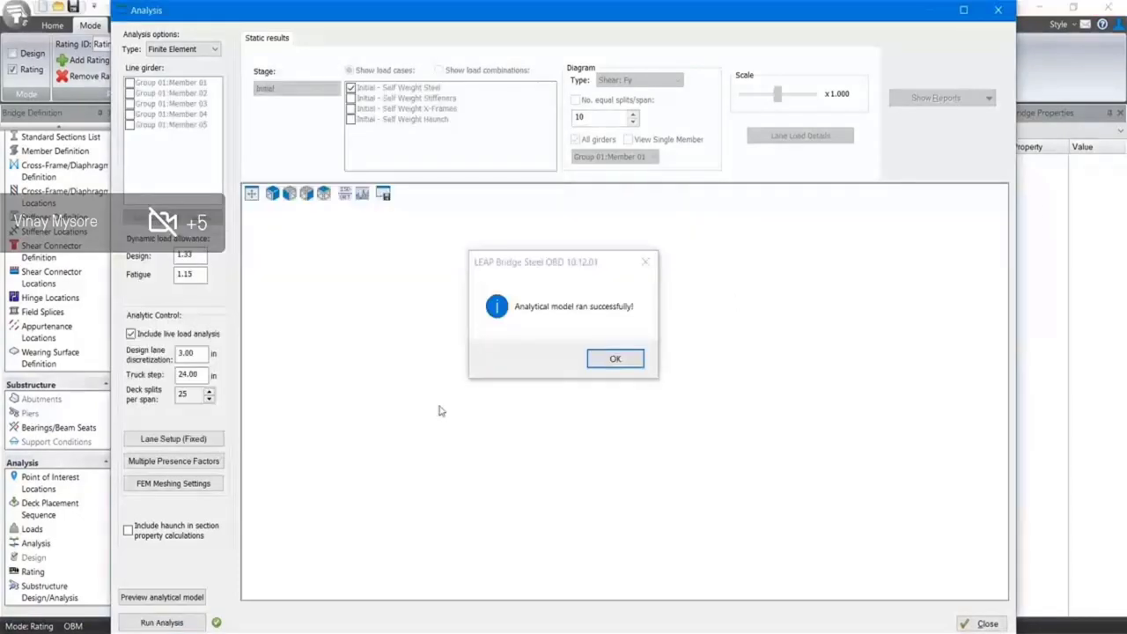
{"action": "left_click", "coordinate": [614, 359]}
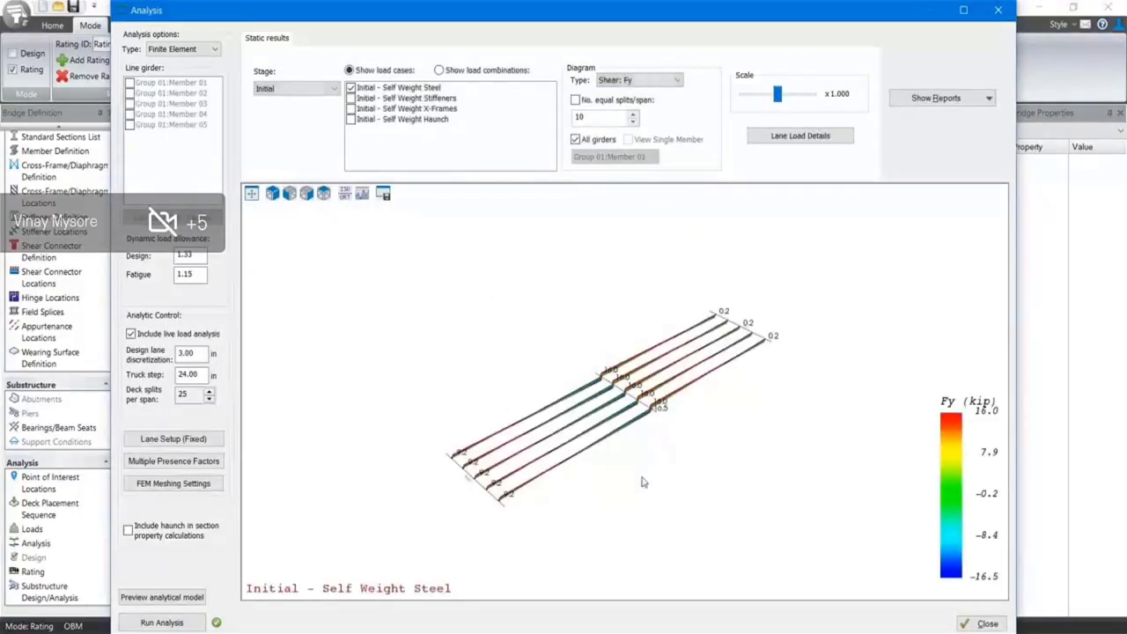
{"action": "left_click", "coordinate": [314, 89]}
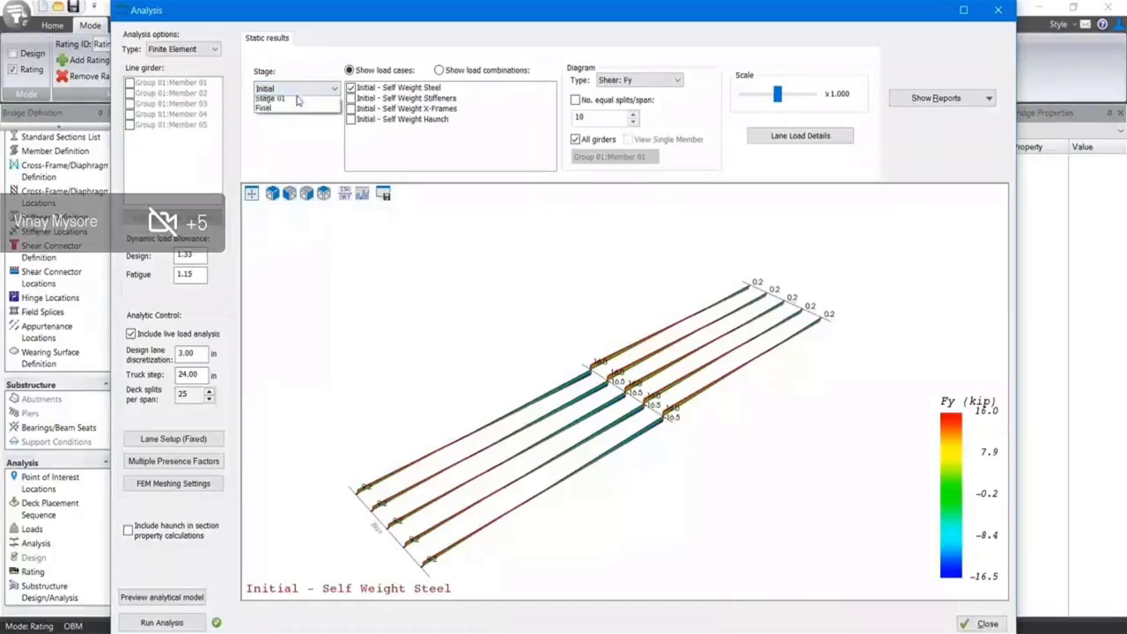
{"action": "left_click", "coordinate": [302, 100]}
{"action": "left_click", "coordinate": [640, 80]}
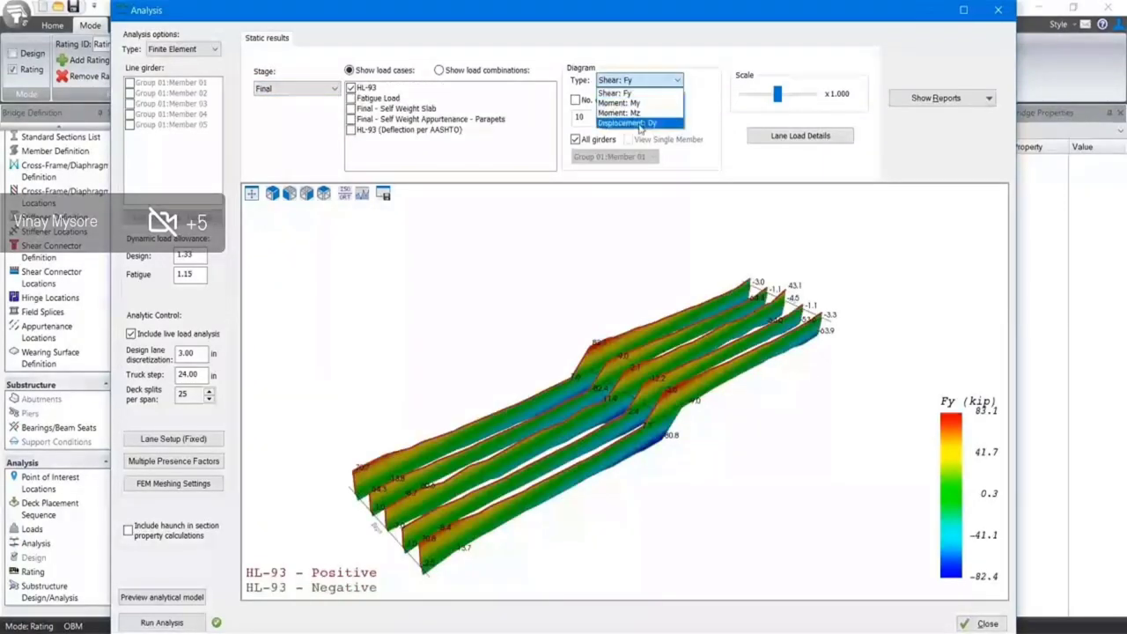
{"action": "left_click", "coordinate": [641, 127]}
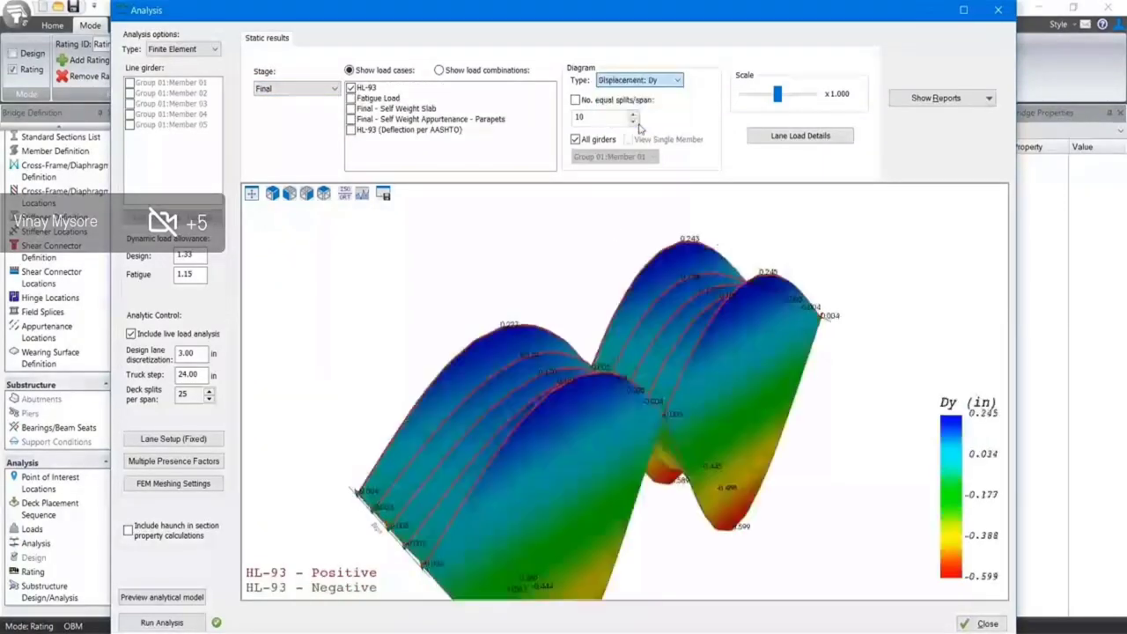
{"action": "left_click", "coordinate": [987, 625]}
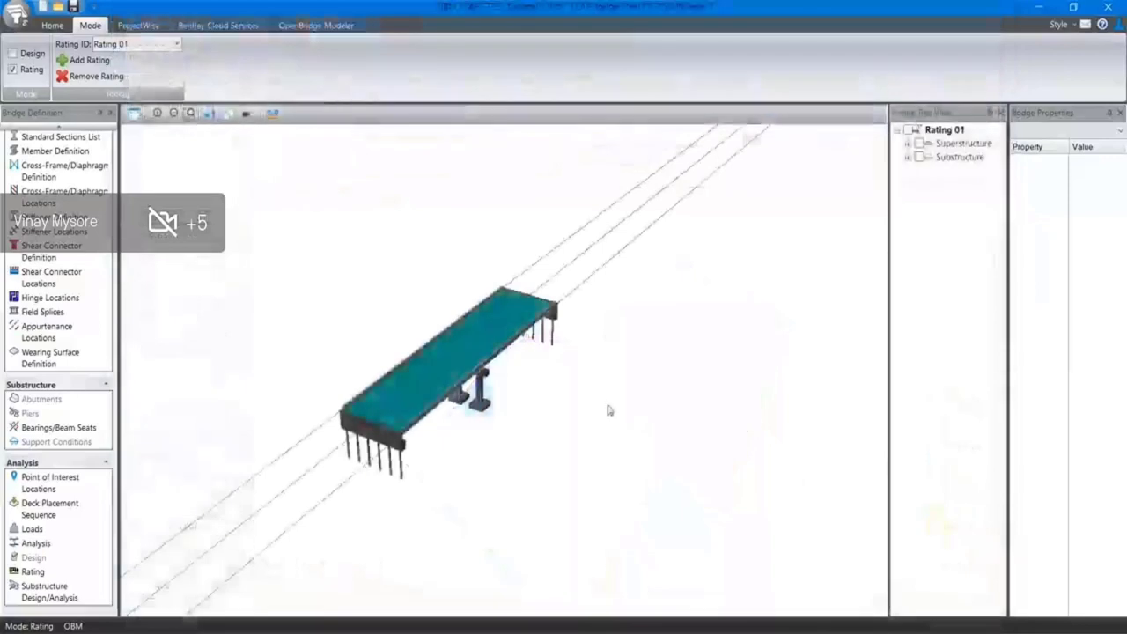
Run the rating check for Rating 01
{"action": "left_click", "coordinate": [32, 574]}
{"action": "left_click", "coordinate": [391, 319]}
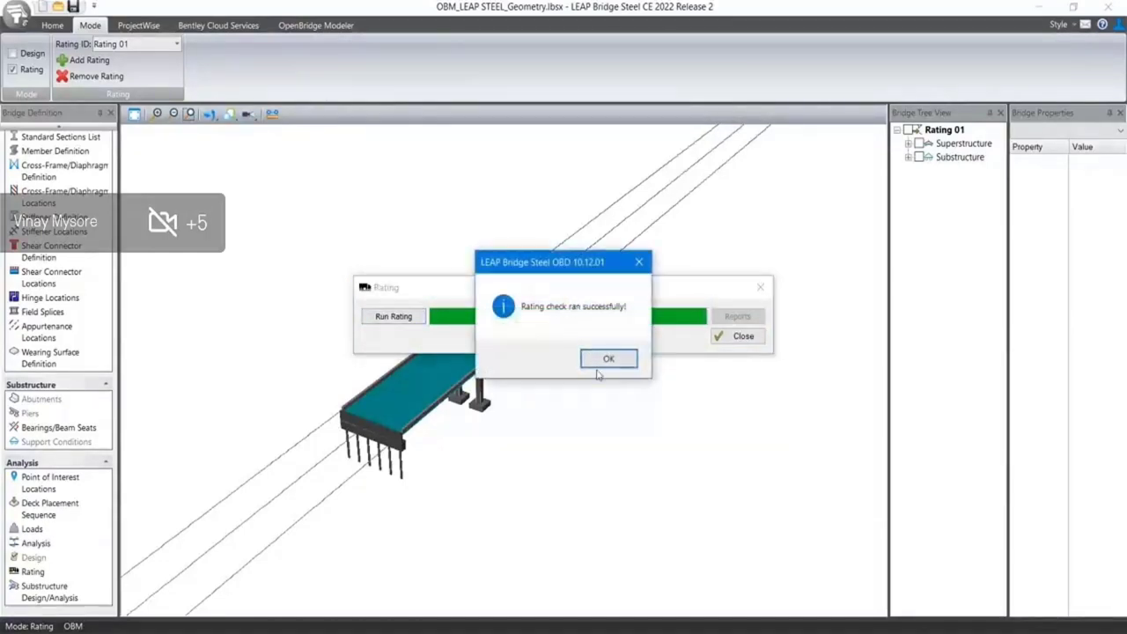
{"action": "left_click", "coordinate": [608, 360]}
Generate the rating report for a single member and a Design rating combination, including Flexure Rating, Shear Rating and Summary Report
{"action": "left_click_drag", "start_coordinate": [621, 289], "coordinate": [465, 186]}
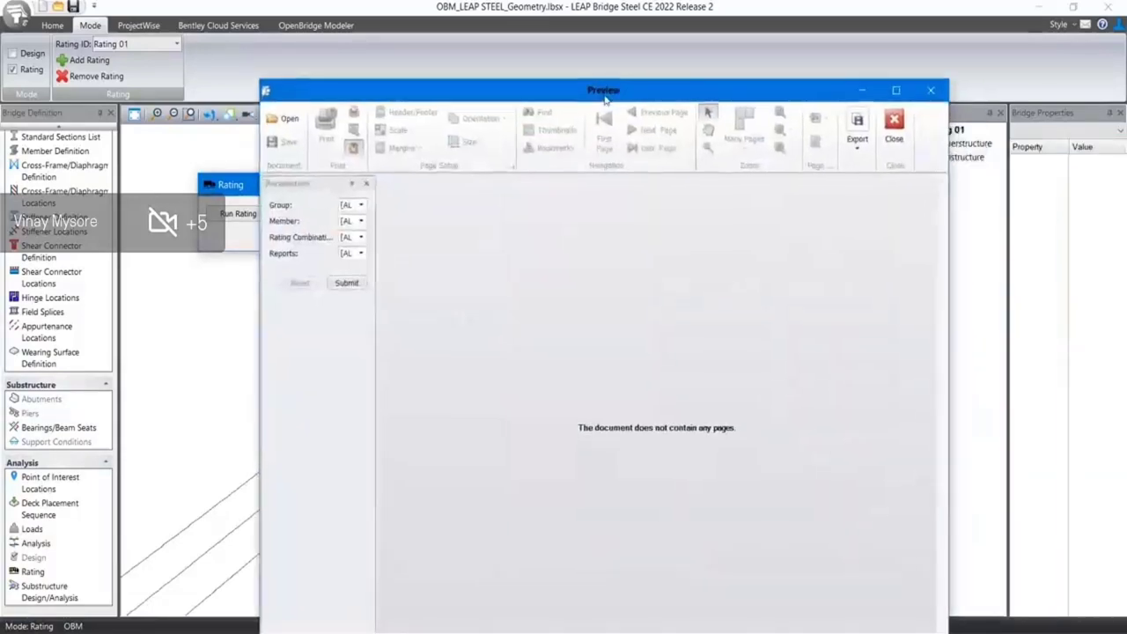
{"action": "double_click", "coordinate": [604, 90]}
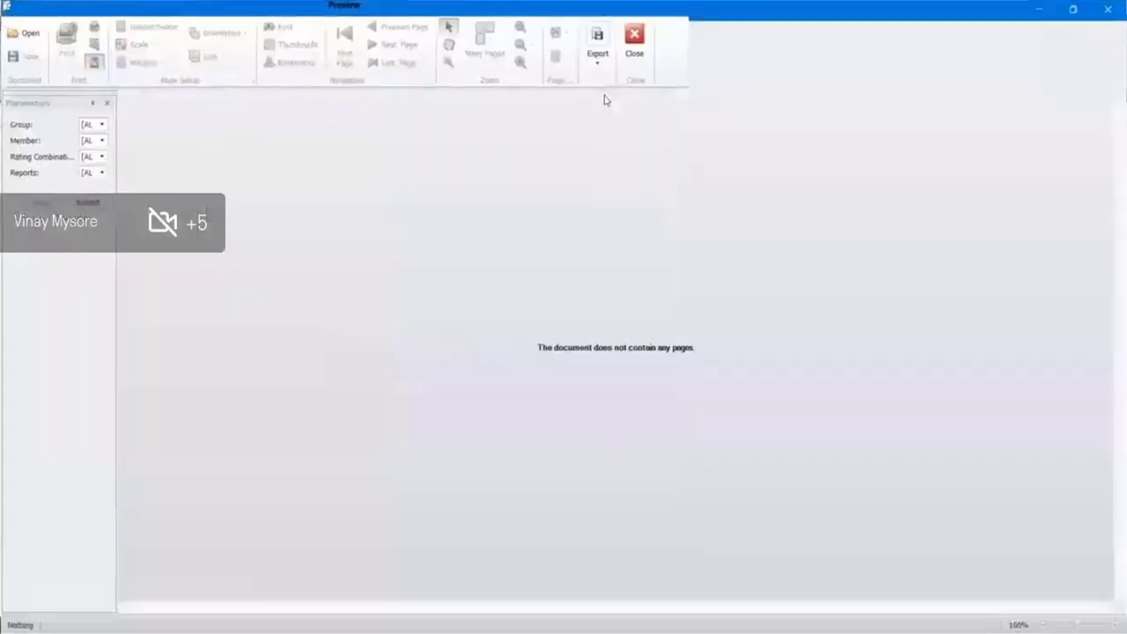
{"action": "left_click", "coordinate": [101, 141]}
{"action": "left_click", "coordinate": [107, 196]}
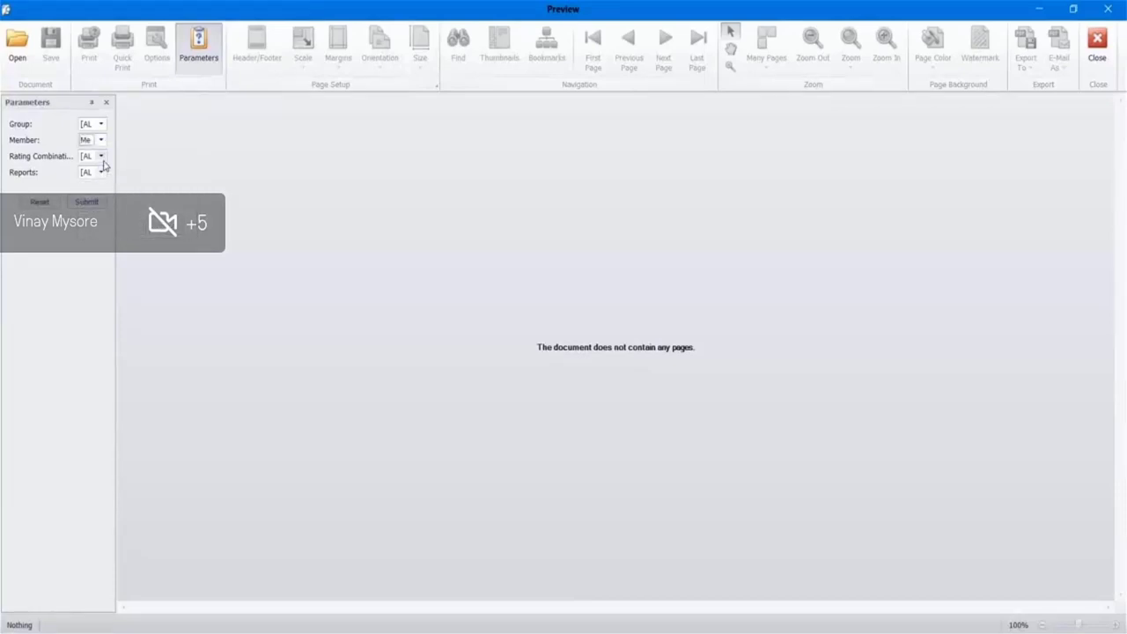
{"action": "left_click", "coordinate": [101, 157]}
{"action": "left_click", "coordinate": [126, 209]}
{"action": "left_click", "coordinate": [101, 173]}
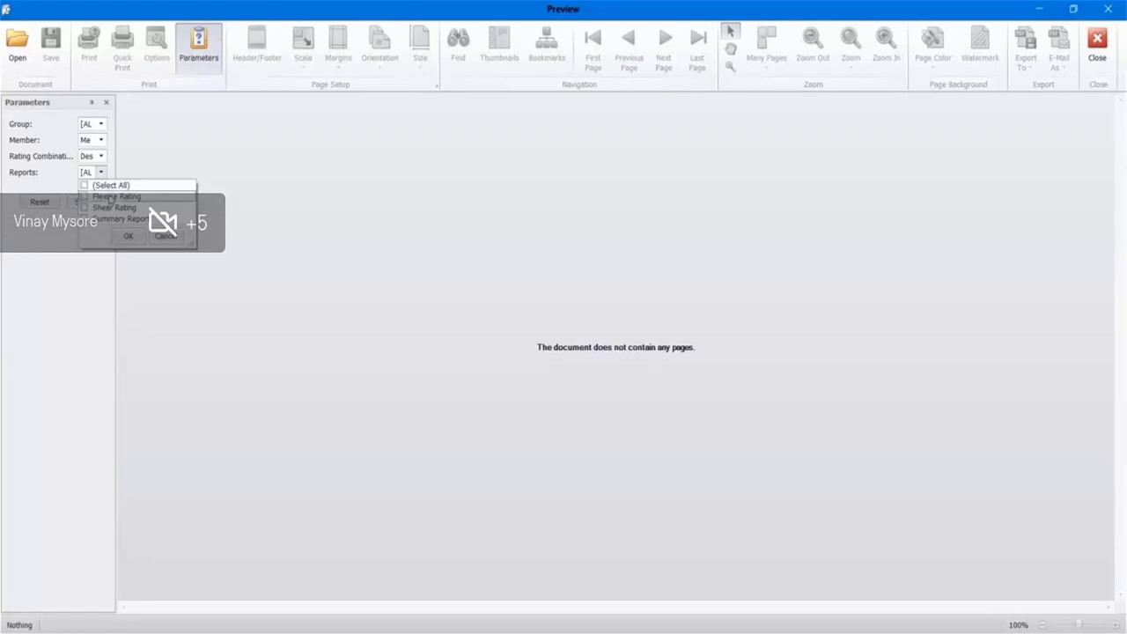
{"action": "left_click", "coordinate": [110, 209]}
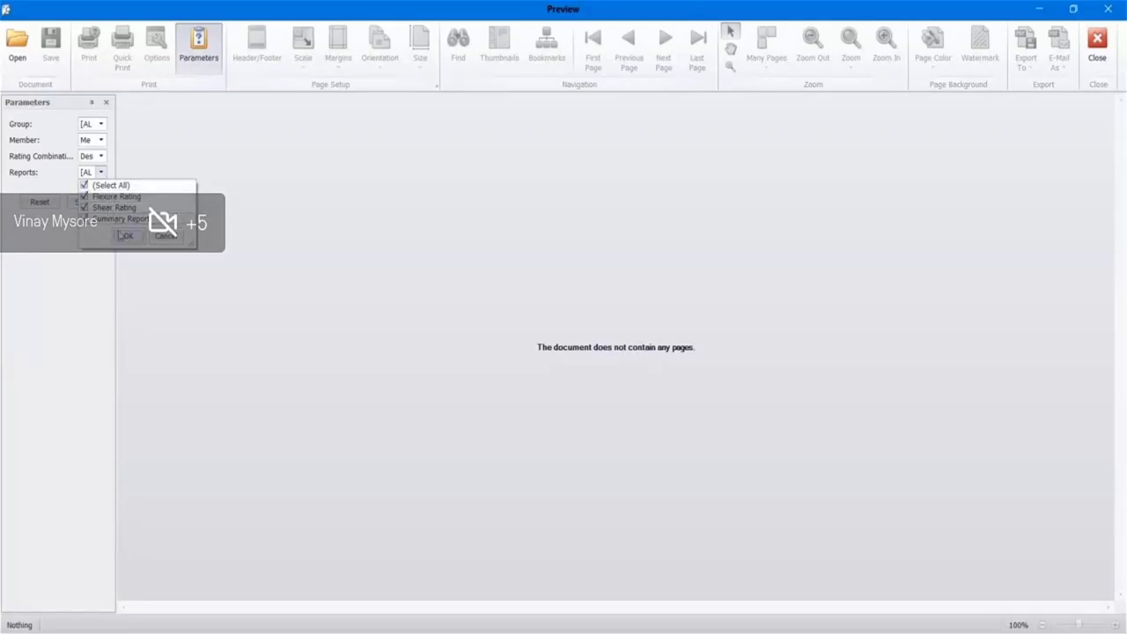
{"action": "left_click", "coordinate": [127, 236]}
{"action": "left_click", "coordinate": [87, 203]}
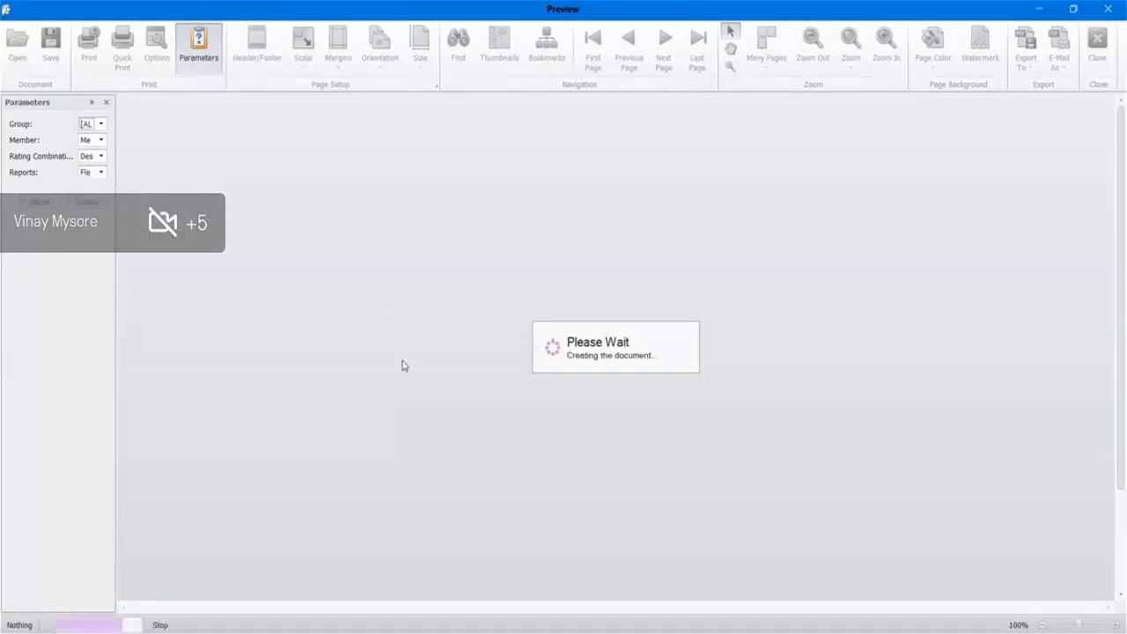
Review the rating factors and controlling equations in the generated rating report, including the Flexure Rating tables, and close it
{"action": "scroll", "coordinate": [438, 404], "scroll_direction": "down", "scroll_amount": 10}
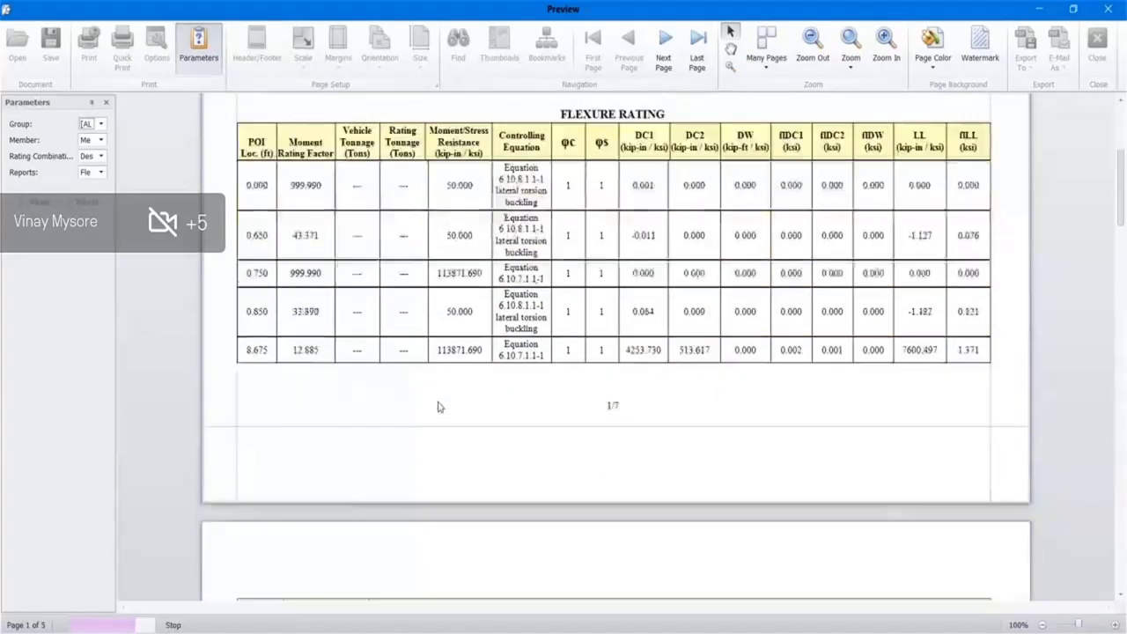
{"action": "scroll", "coordinate": [449, 440], "scroll_direction": "down", "scroll_amount": 8}
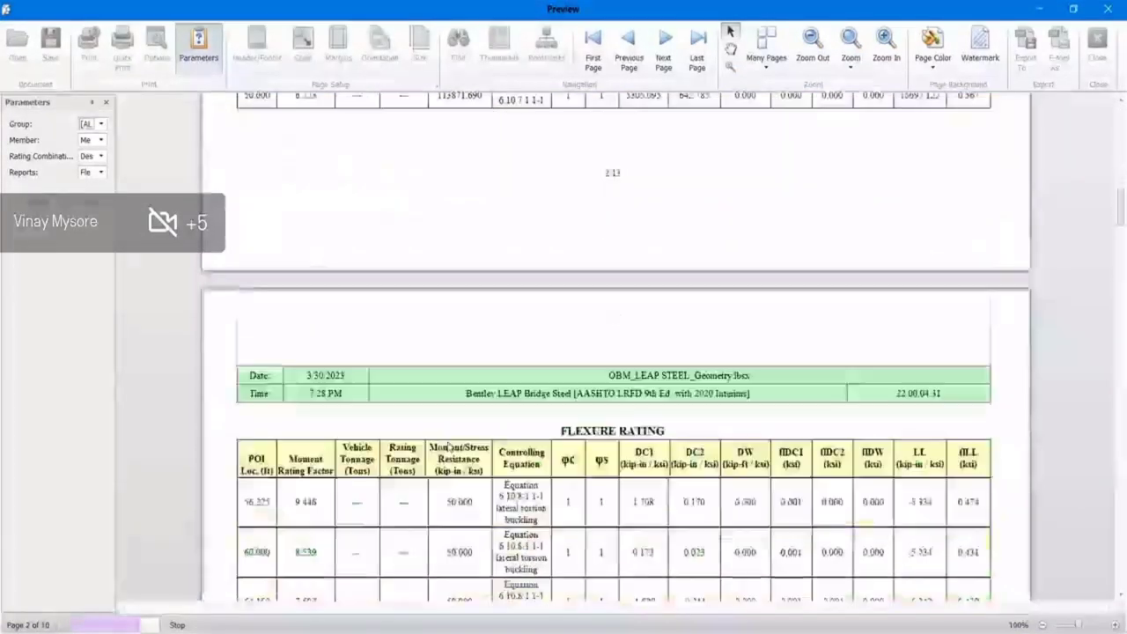
{"action": "left_click_drag", "start_coordinate": [1111, 269], "coordinate": [1121, 423]}
{"action": "key", "text": "Escape"}
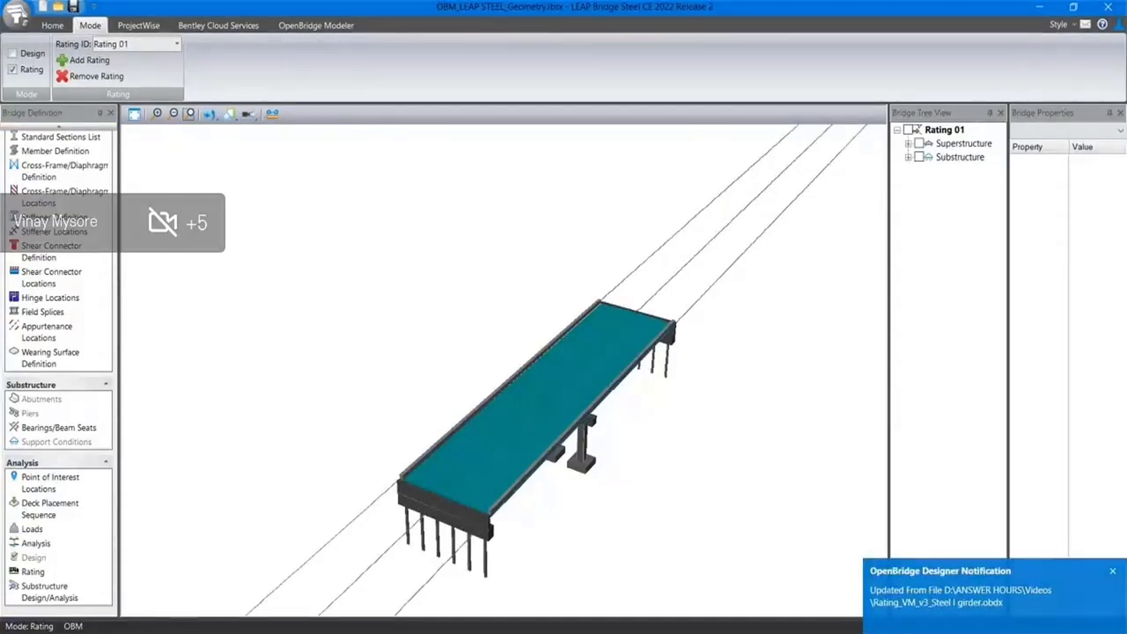
Close LEAP Bridge Steel and OpenBridge Modeler, and select OBM_LEAP STEEL_Geometry.lbsx in OpenBridge Designer's standalone file group
{"action": "left_click", "coordinate": [1106, 8]}
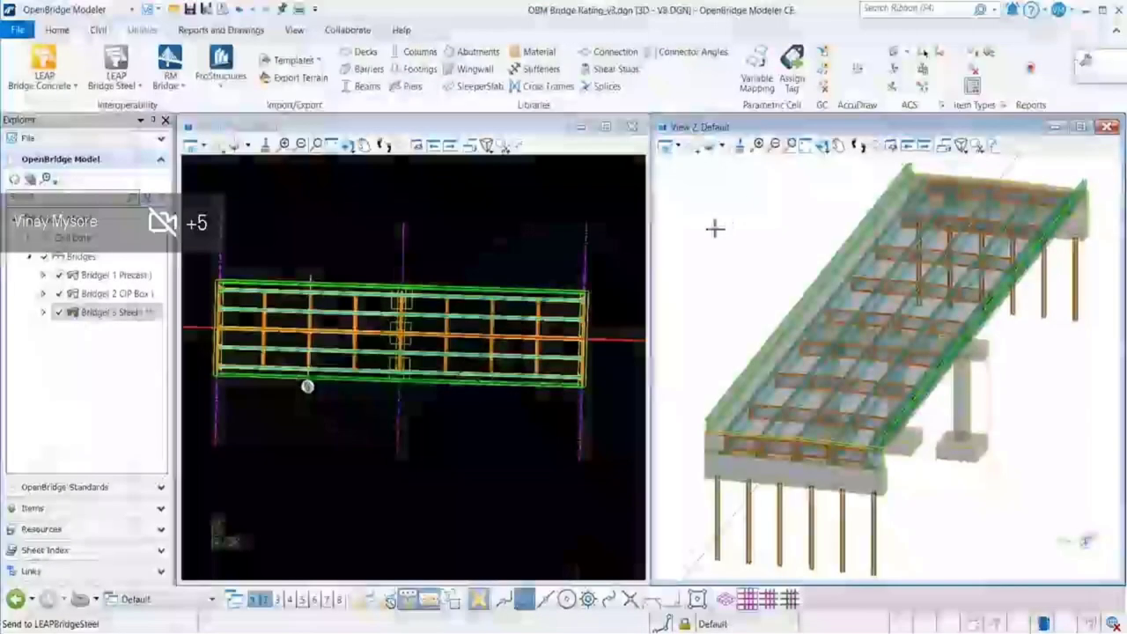
{"action": "left_click", "coordinate": [1115, 8]}
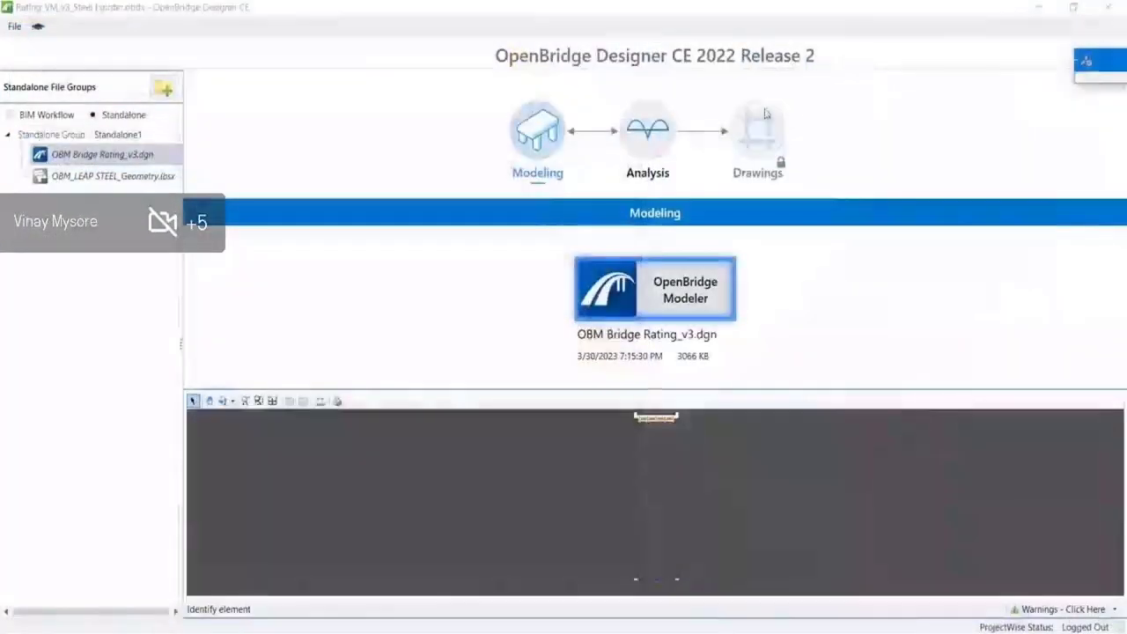
{"action": "left_click", "coordinate": [97, 176]}
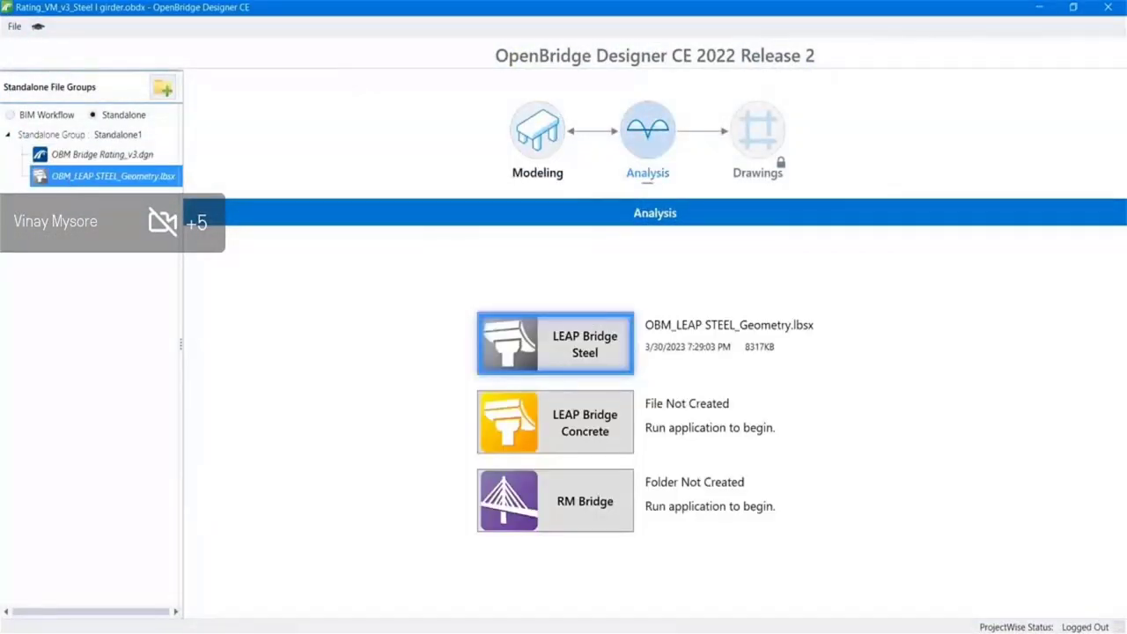